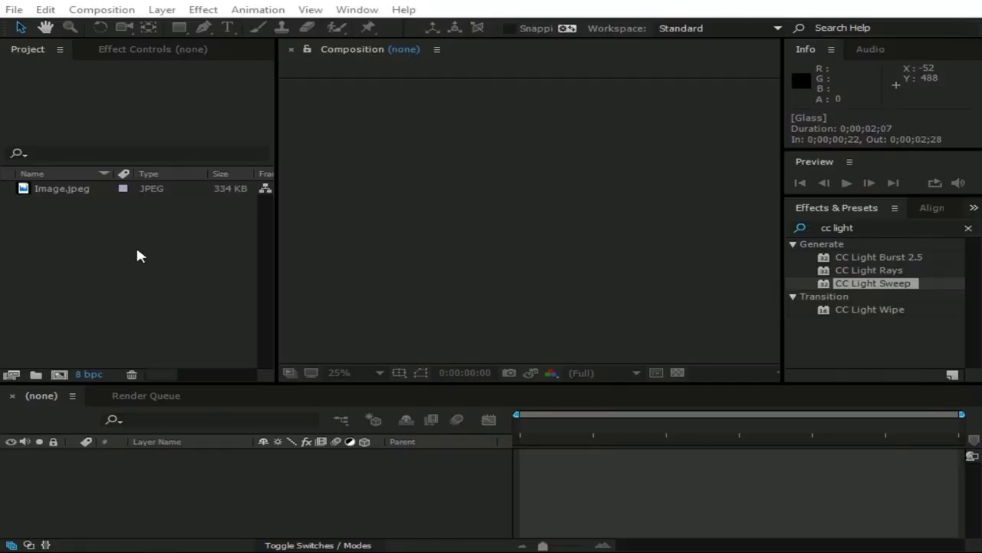
Create a 1920×1080, 10-second composition named Main Comp, then select the Image.jpeg footage
left_click(111, 13)
left_click(143, 28)
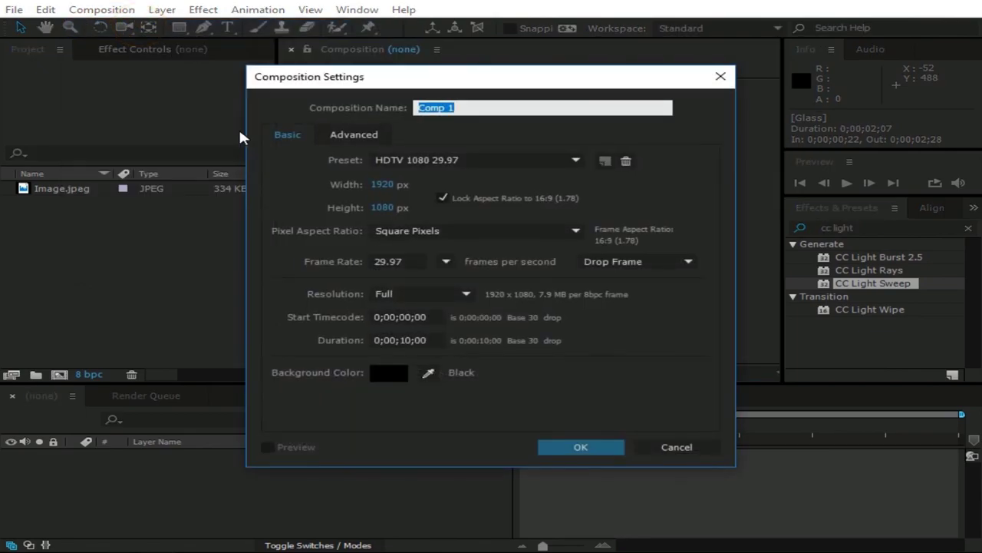
type("Main")
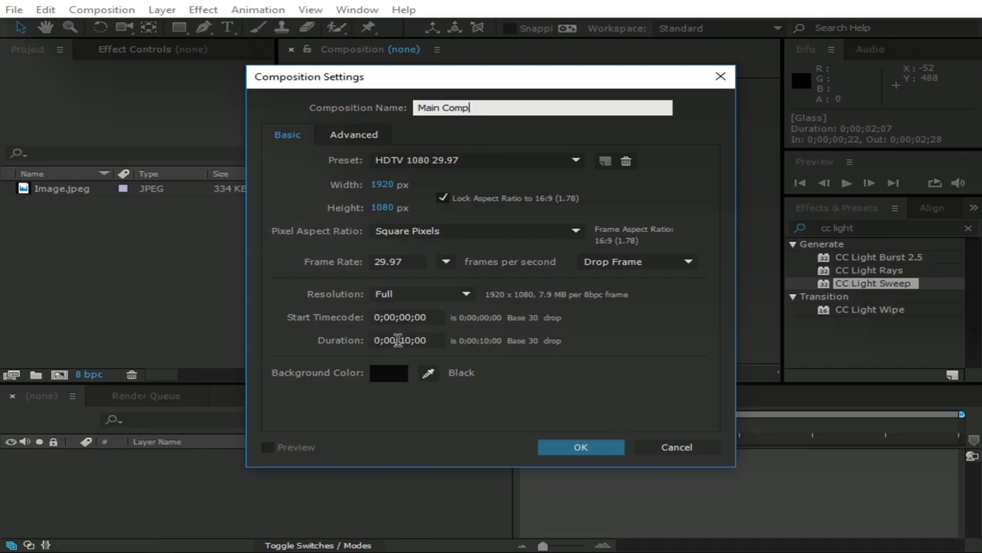
left_click(561, 447)
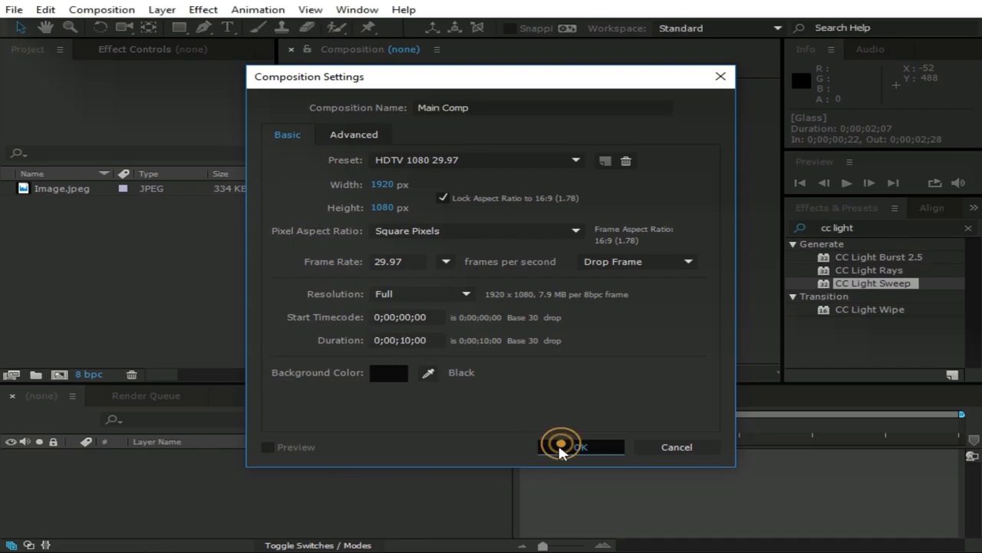
left_click(112, 204)
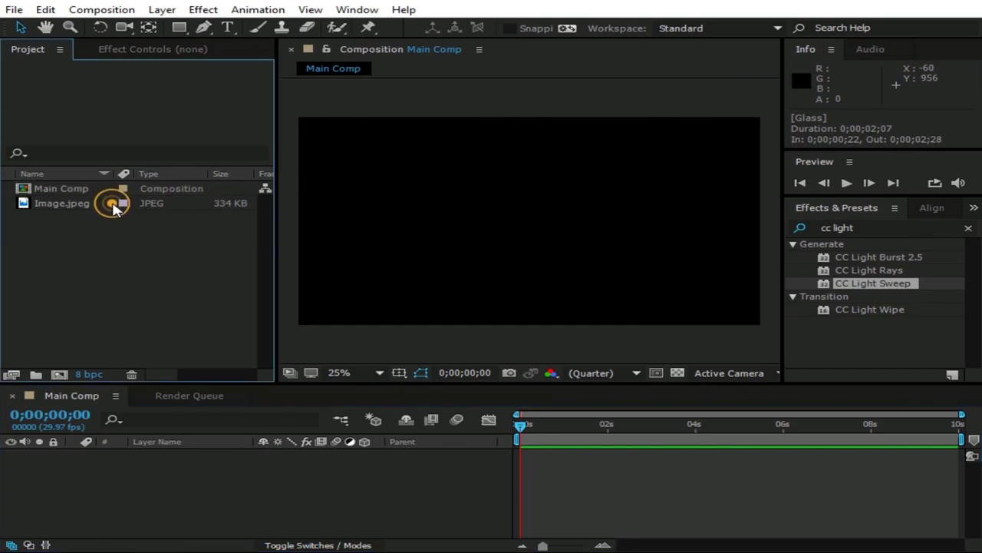
left_click(90, 204)
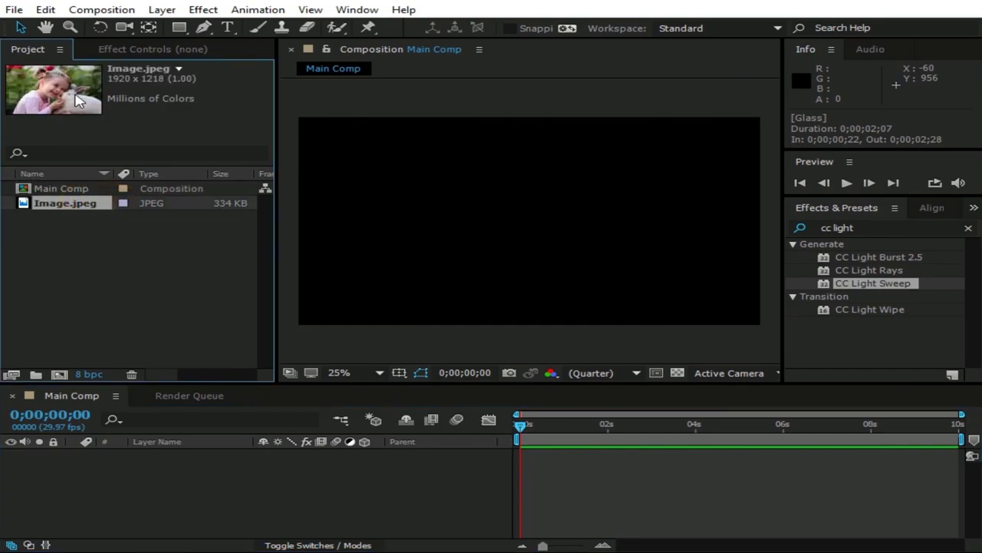
Add Image.jpeg to Main Comp as a layer and set its Scale to 220%
left_click_drag(80, 209, 107, 455)
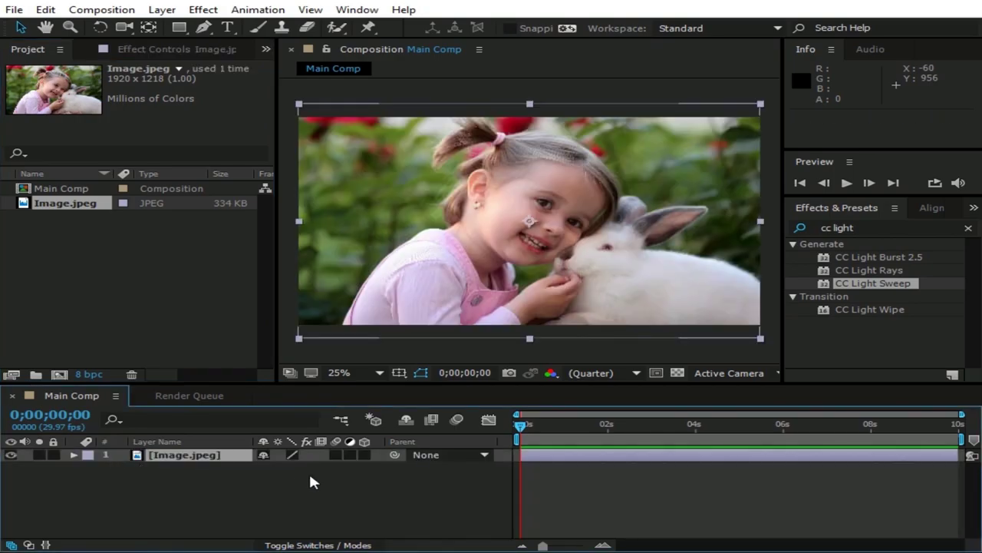
left_click(224, 456)
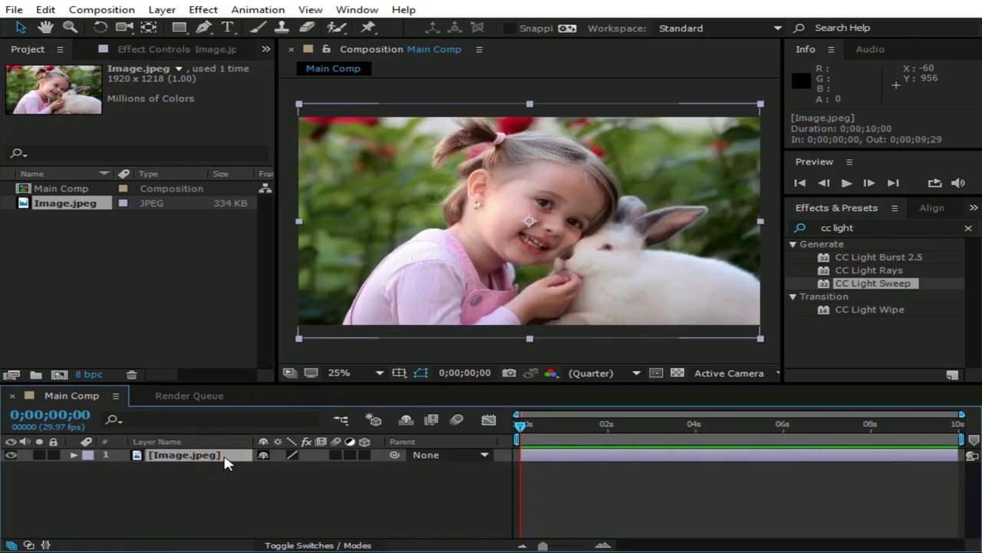
key("s")
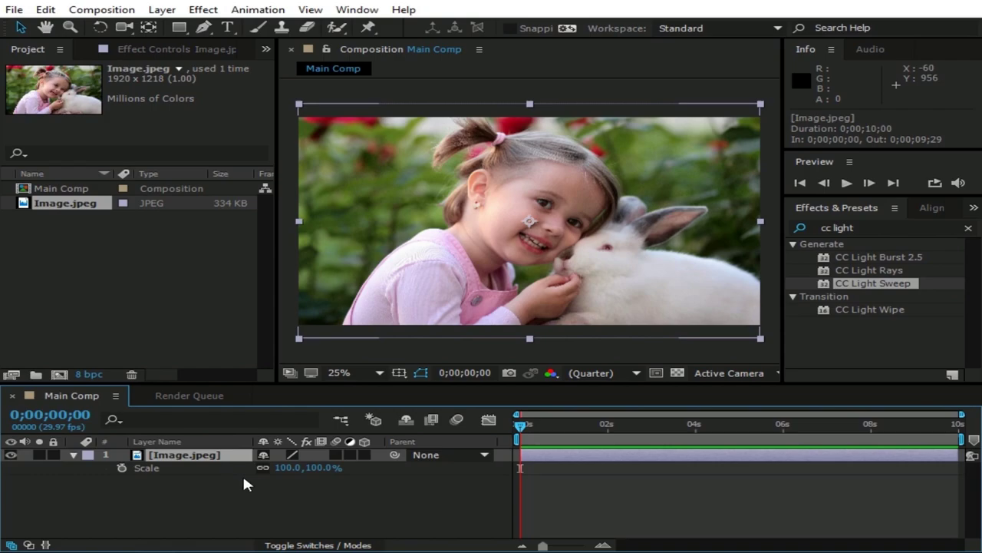
left_click(286, 468)
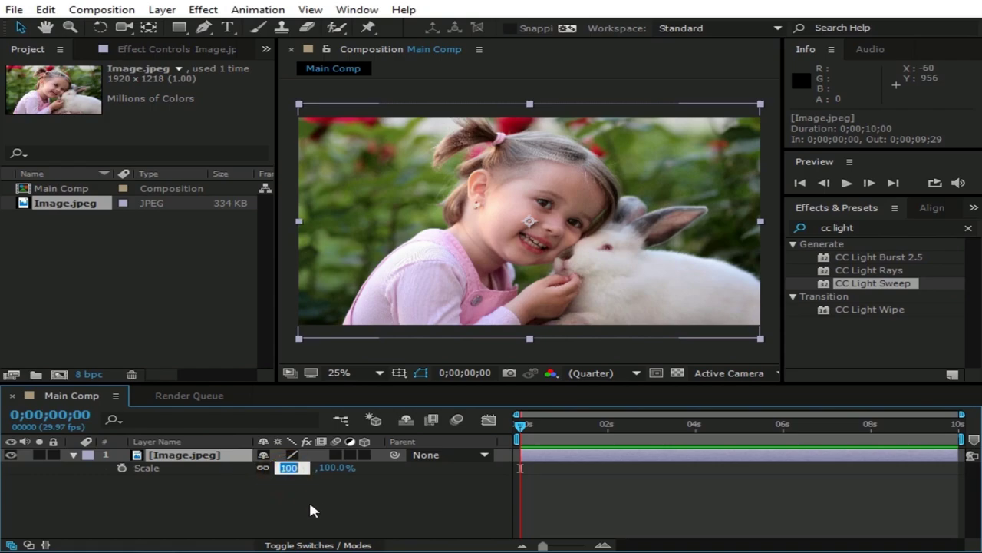
type("220")
key("Return")
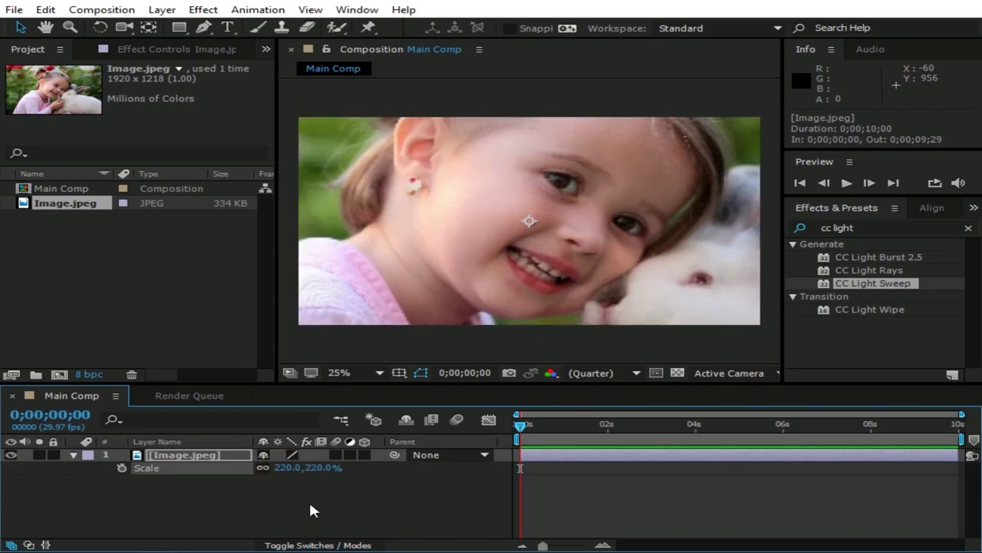
Keyframe Scale at 220% at 0;00;00;06 and 100% at 0;00;02;00, then preview the zoom-out
left_click_drag(520, 428, 529, 422)
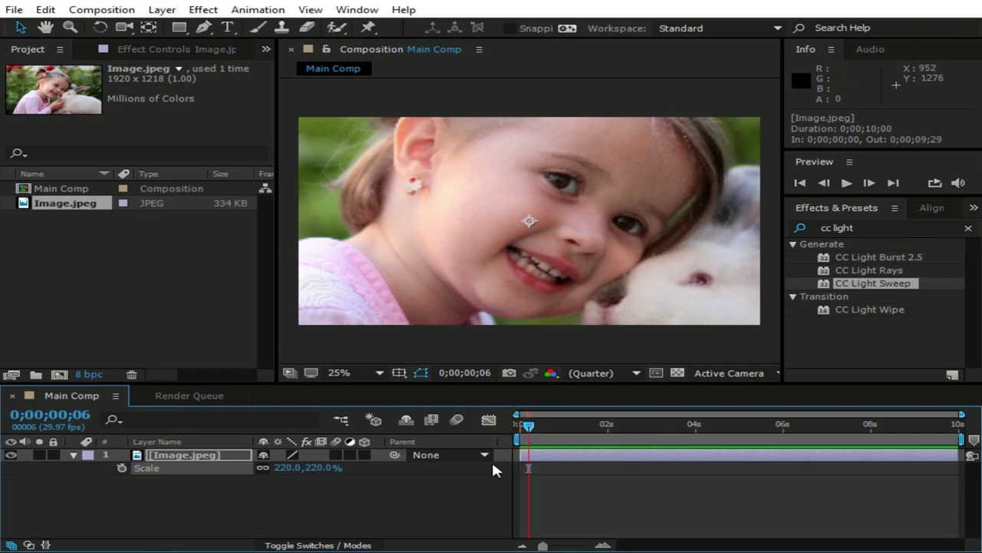
left_click(122, 468)
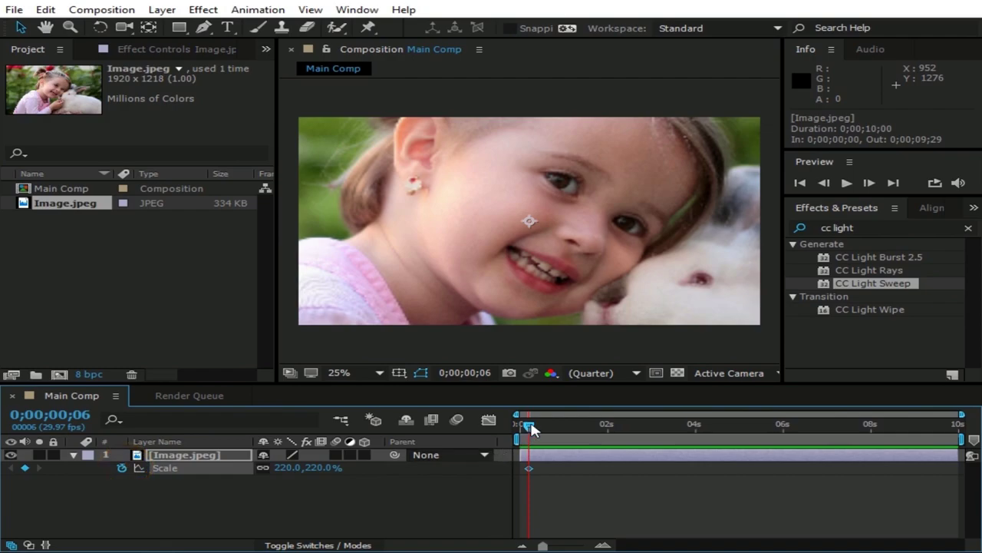
left_click_drag(528, 424, 538, 423)
left_click(607, 428)
left_click_drag(606, 435, 607, 427)
left_click(317, 467)
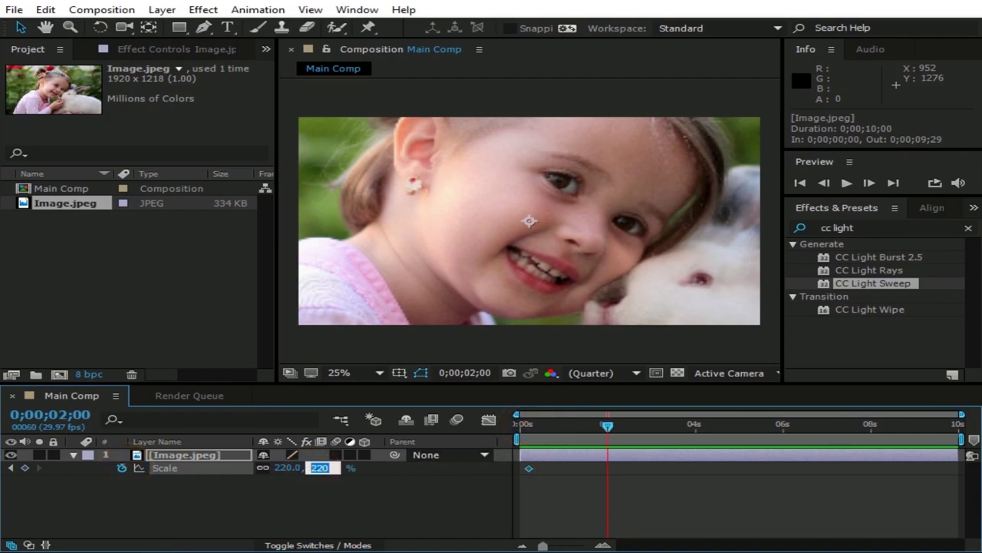
key("Return")
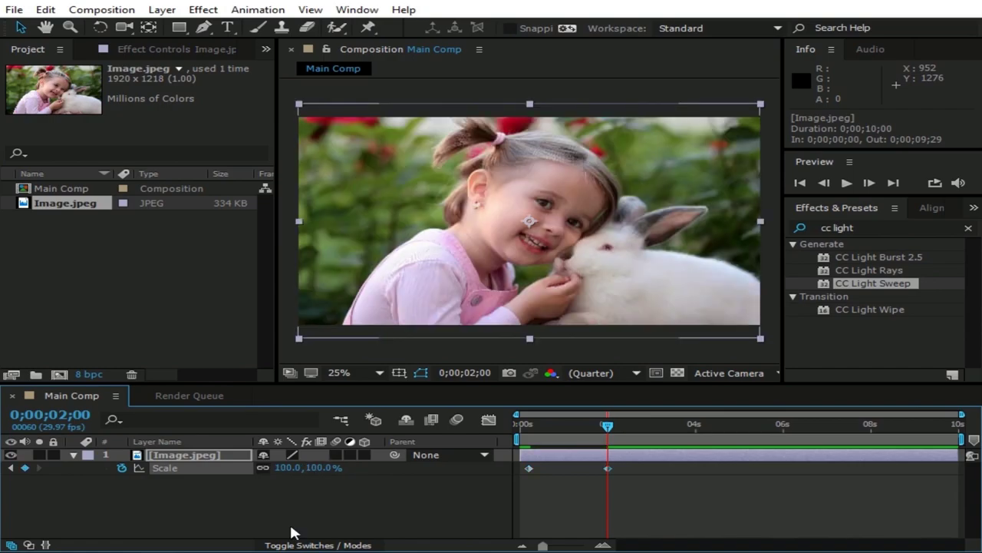
left_click_drag(611, 439, 614, 466)
left_click(609, 428)
left_click(76, 454)
Add a new adjustment layer above the photo and rename it Glass Effect
right_click(140, 488)
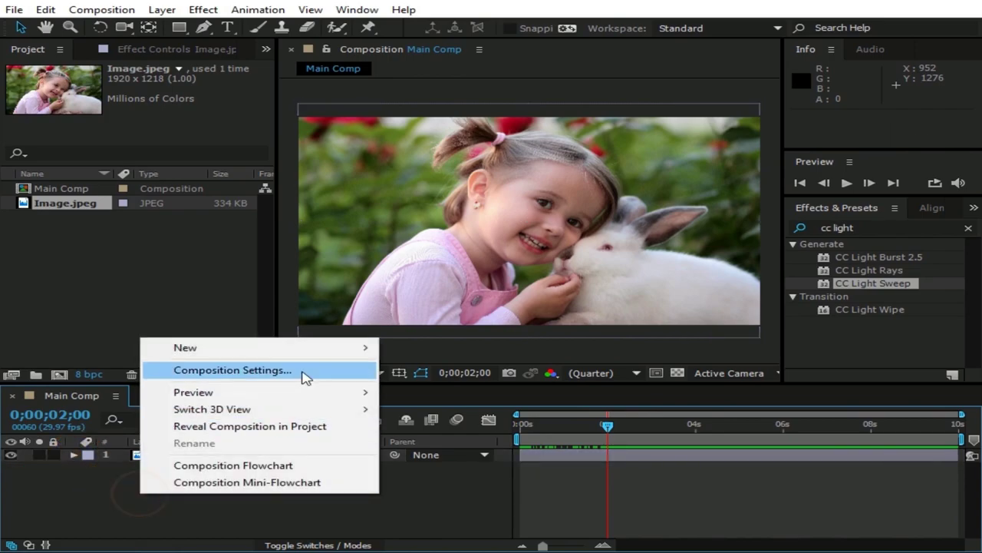
mouse_move(343, 359)
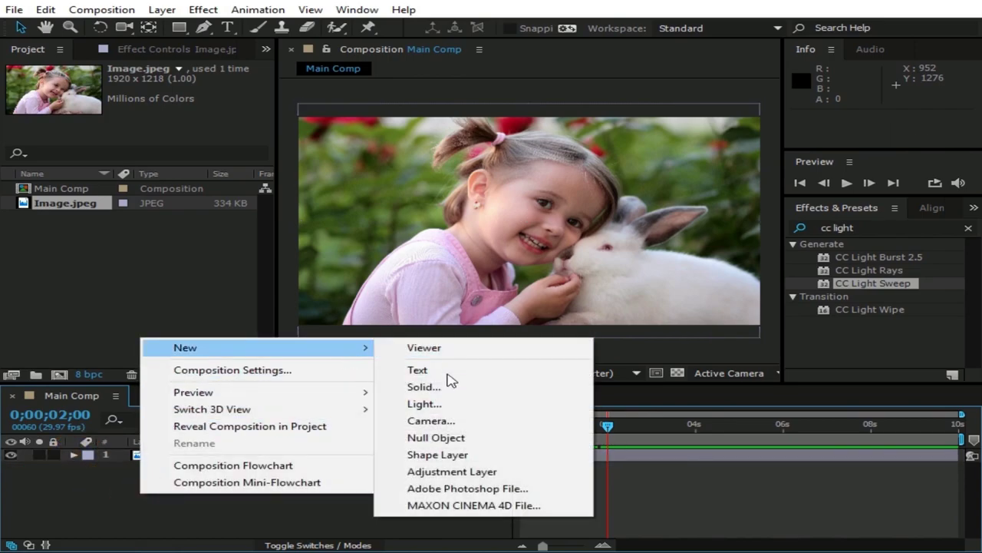
left_click(474, 471)
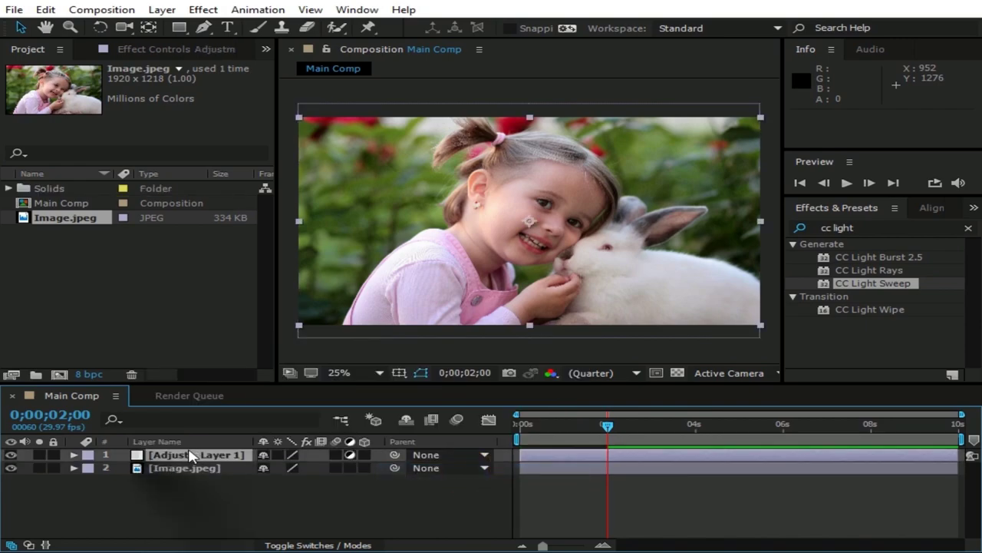
right_click(188, 457)
left_click(454, 99)
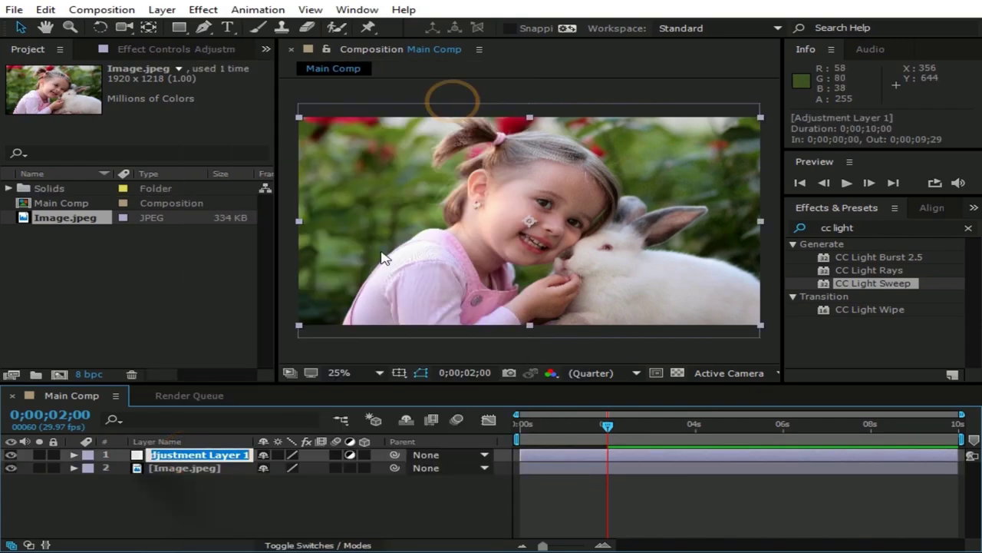
type("Glass Effect")
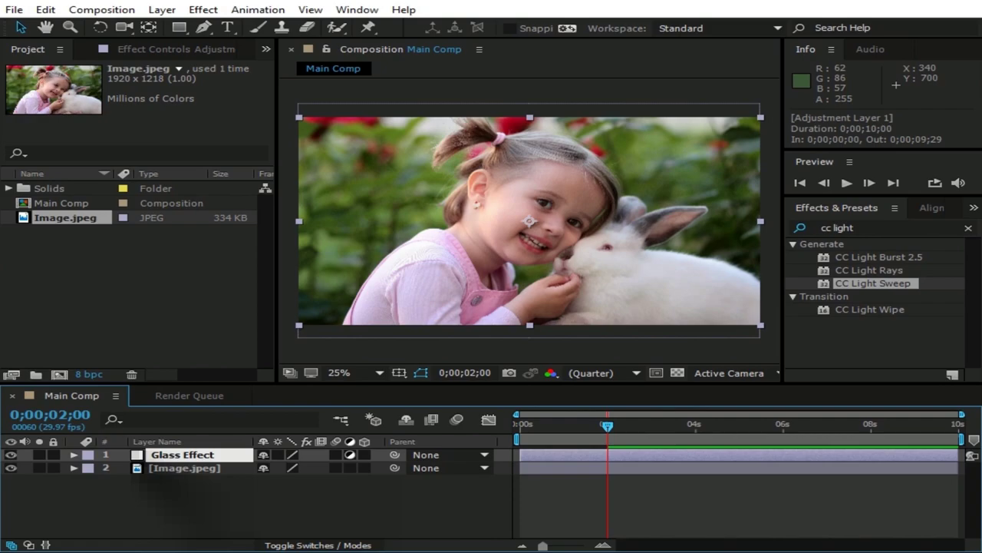
key("Return")
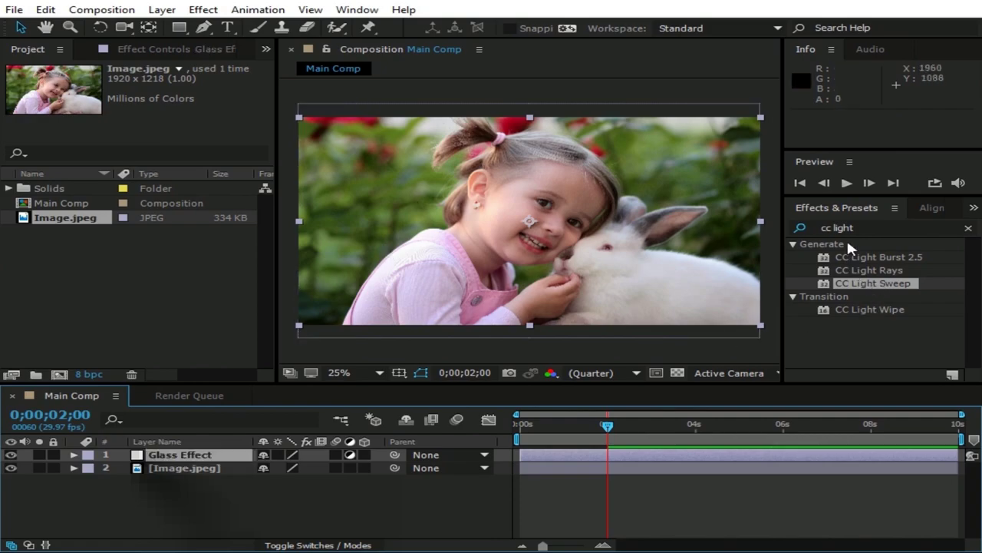
Find the Transform effect in Effects & Presets and apply it to Glass Effect
left_click(968, 227)
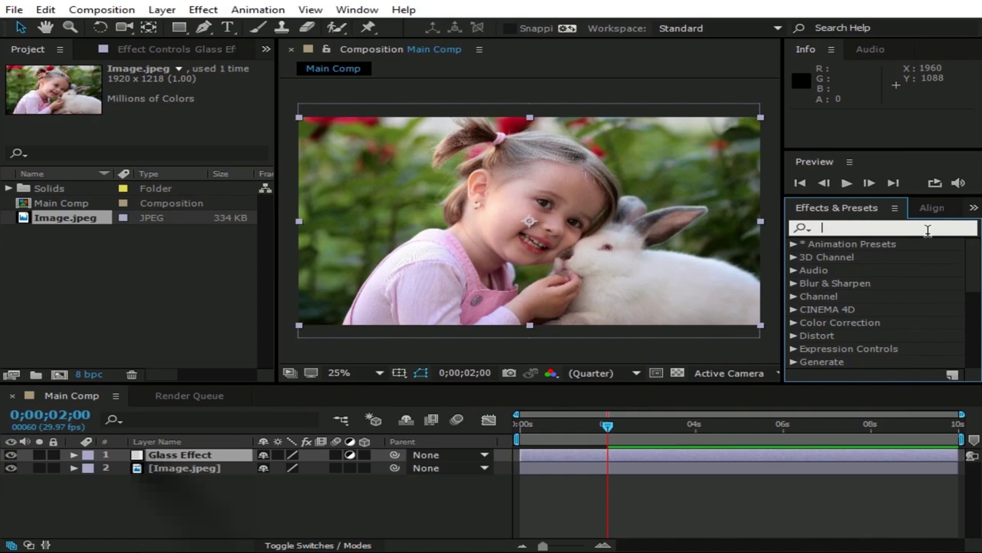
type("Tra")
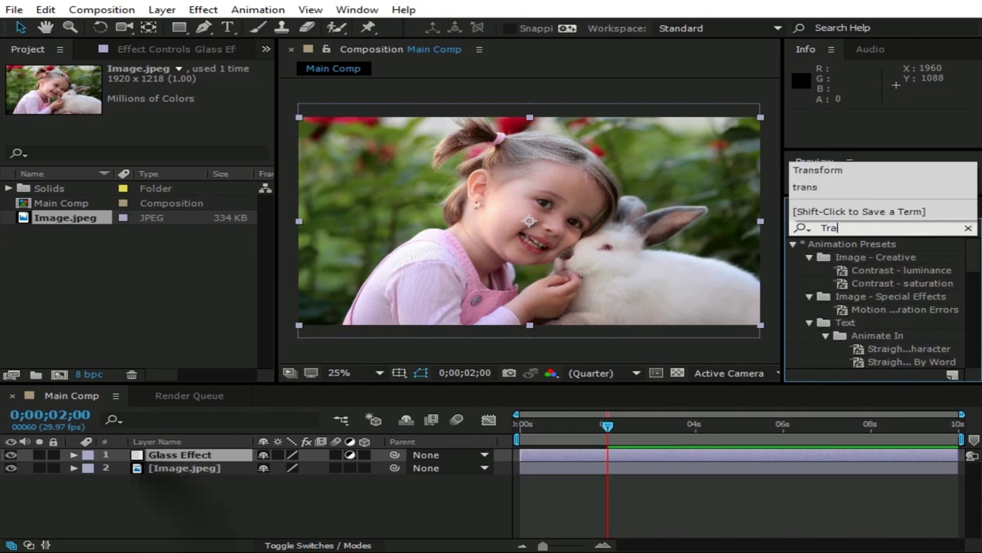
type("nsform")
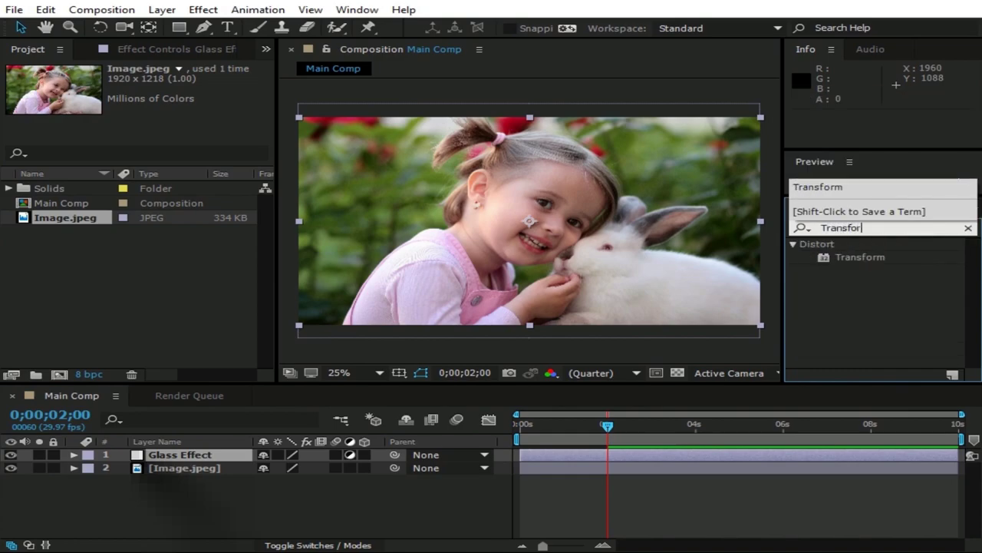
left_click(844, 263)
double_click(845, 262)
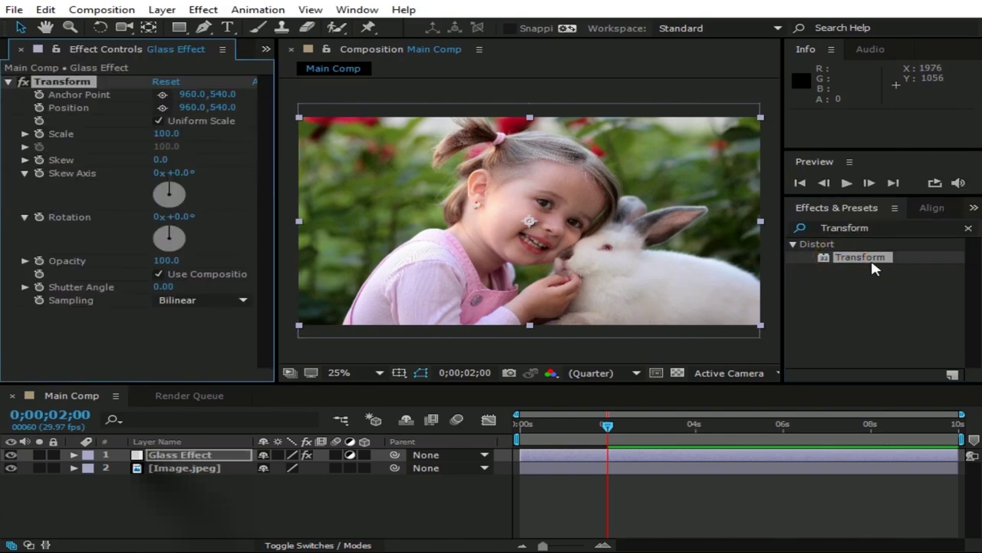
left_click(189, 456)
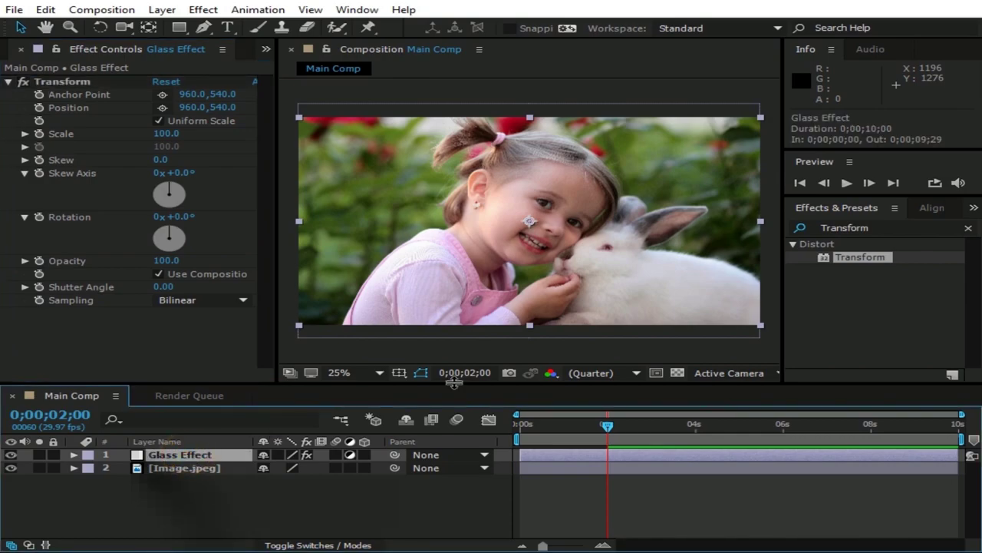
left_click_drag(877, 258, 137, 469)
Set the Transform effect's Scale to 120 and squeeze the layer into a narrow strip
left_click(165, 134)
type("1")
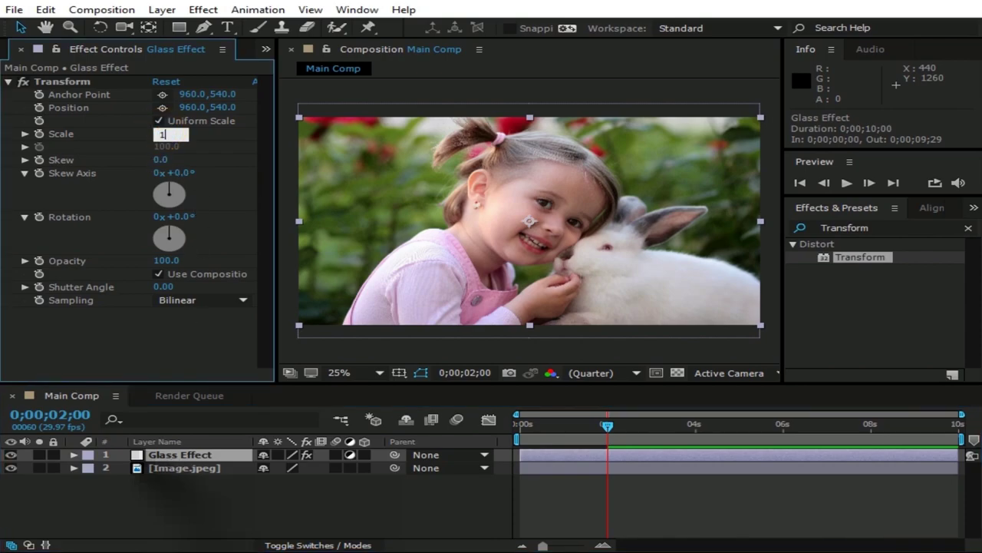
type("20")
key("Return")
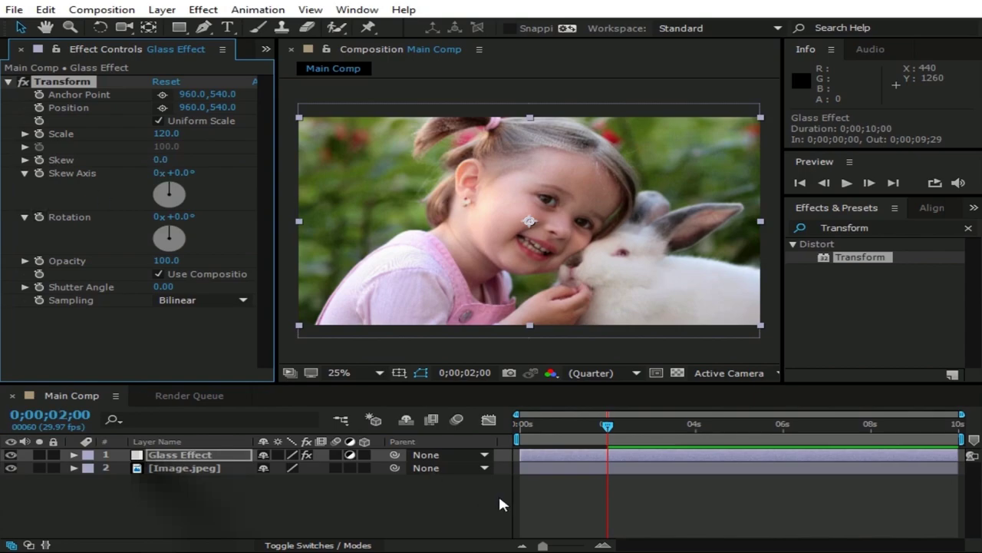
left_click_drag(299, 221, 492, 238)
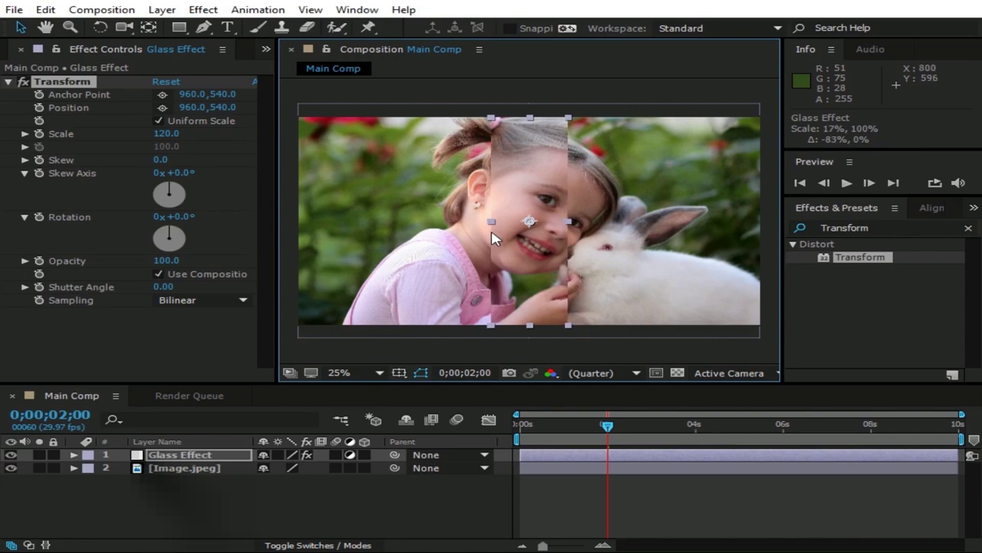
left_click_drag(492, 238, 495, 239)
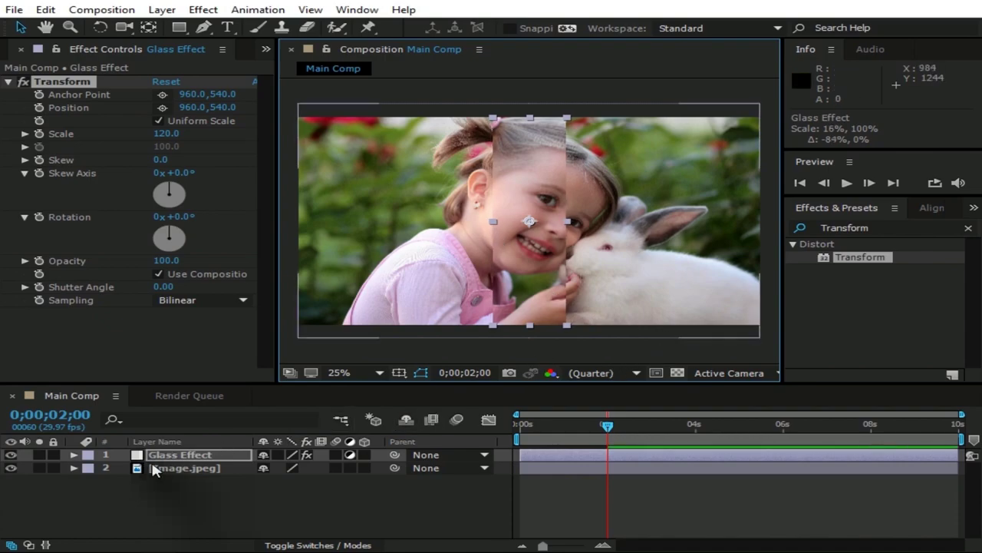
Rotate the Glass Effect layer to -27° and stretch it taller than the frame
left_click(172, 459)
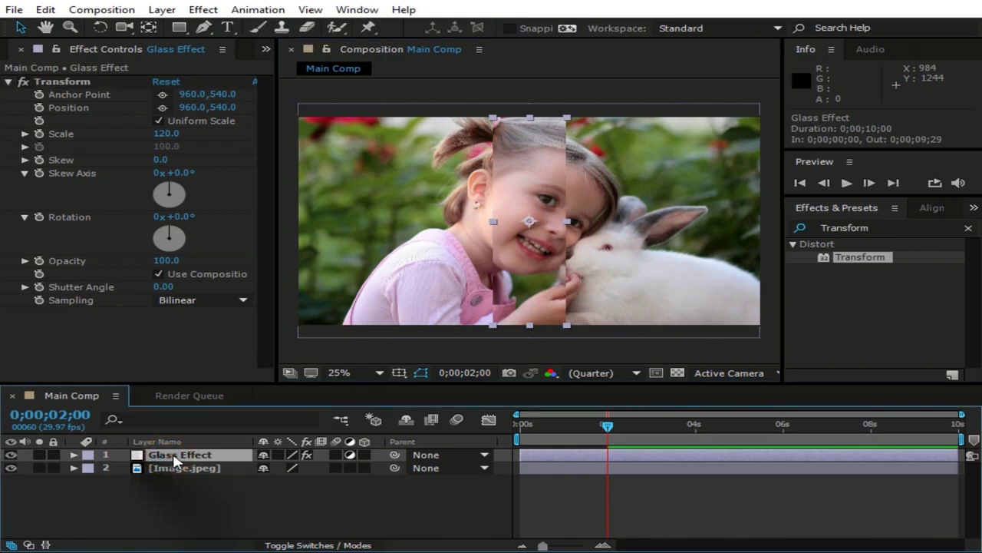
key("r")
left_click(283, 467)
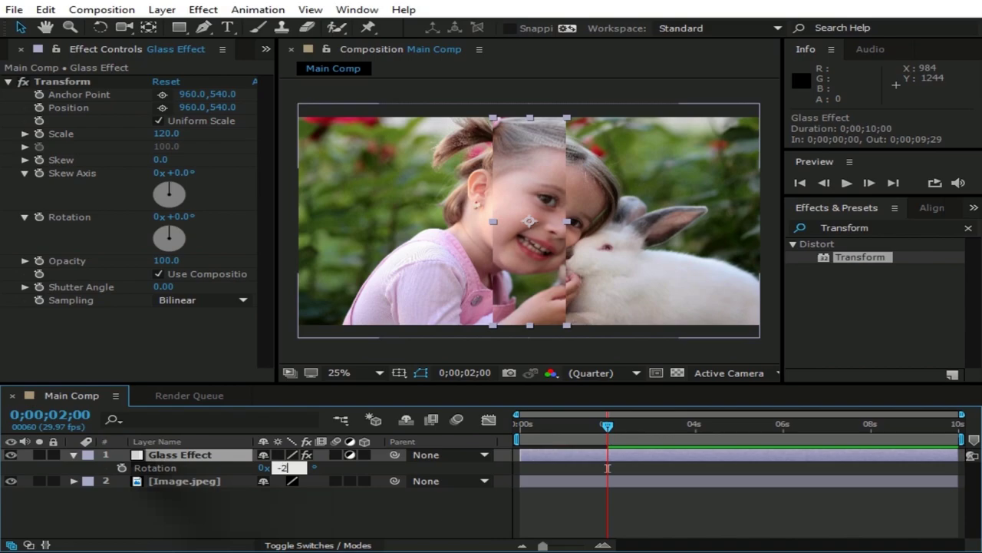
key("Return")
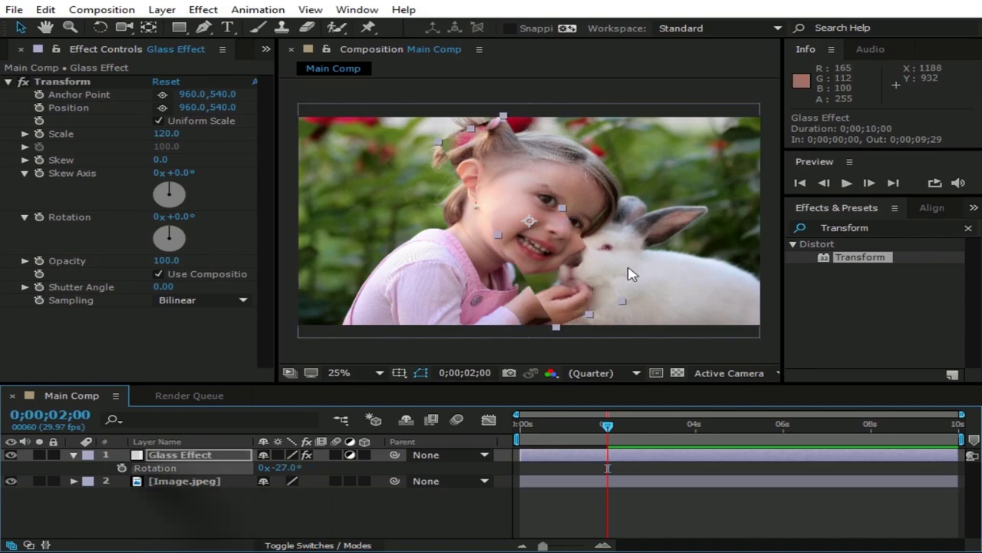
left_click_drag(588, 319, 651, 398)
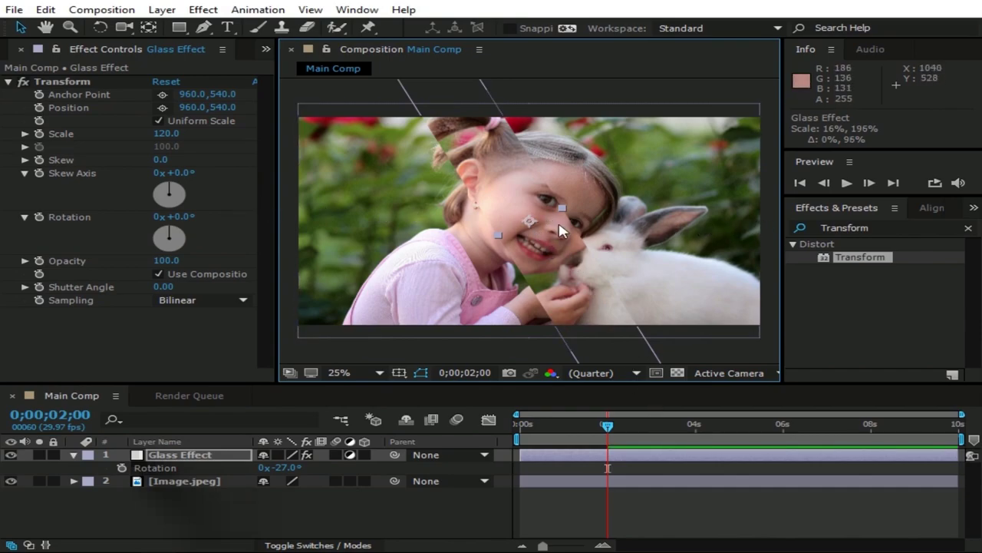
left_click(191, 458)
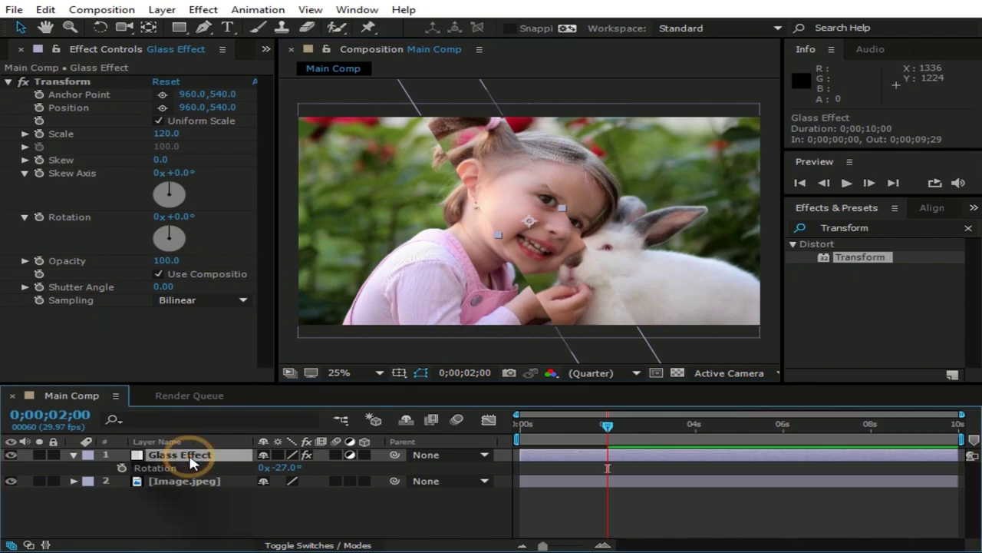
Keyframe Glass Effect's Position from −470,540 at 2 s to 2400,540 at 4 s
key("p")
left_click_drag(264, 467, 142, 481)
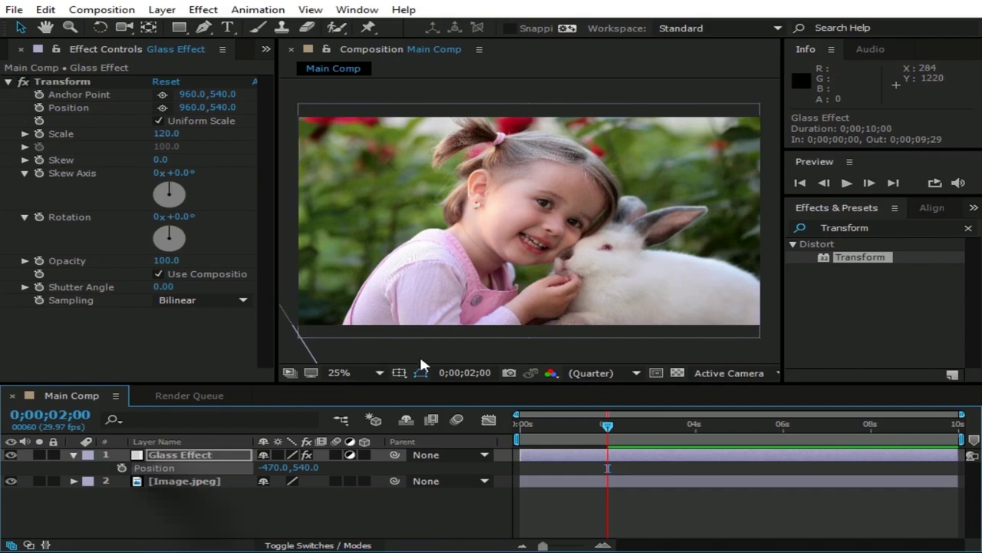
left_click(120, 467)
left_click(608, 425)
left_click_drag(617, 425, 698, 439)
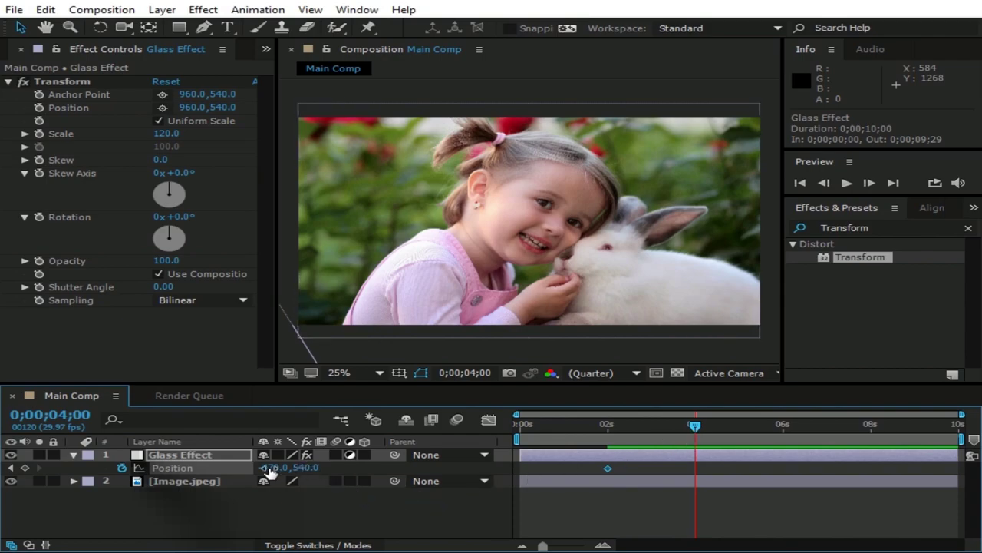
left_click_drag(271, 471, 299, 468)
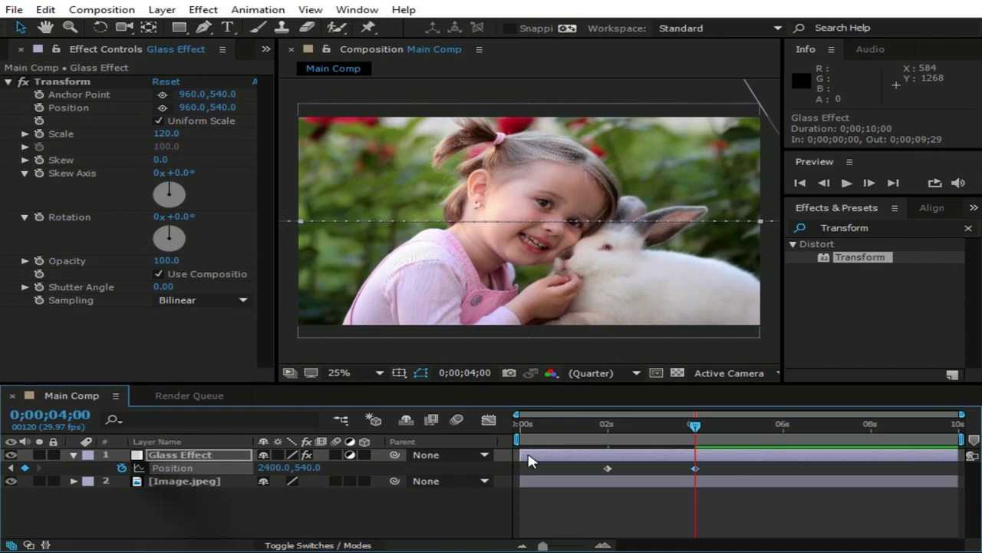
left_click_drag(695, 425, 651, 454)
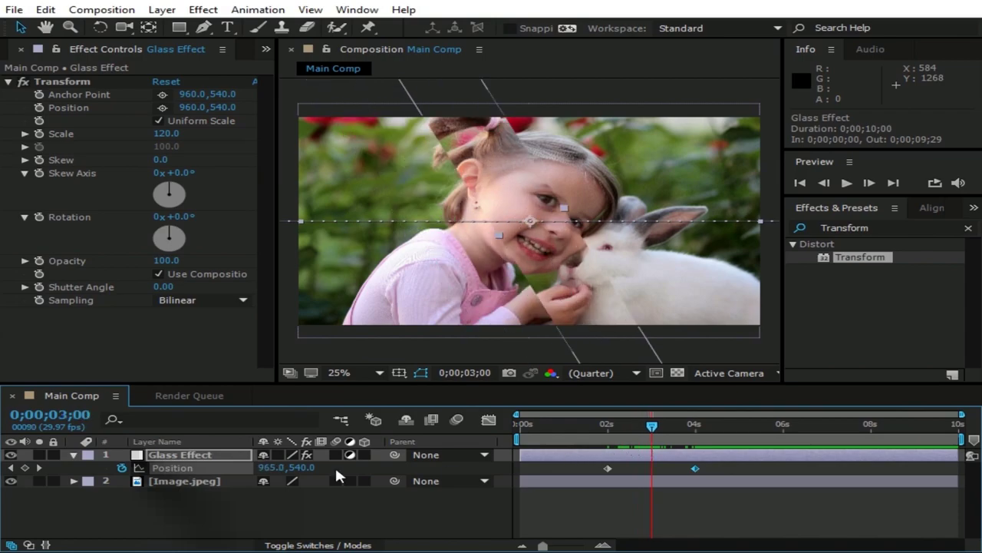
left_click(72, 455)
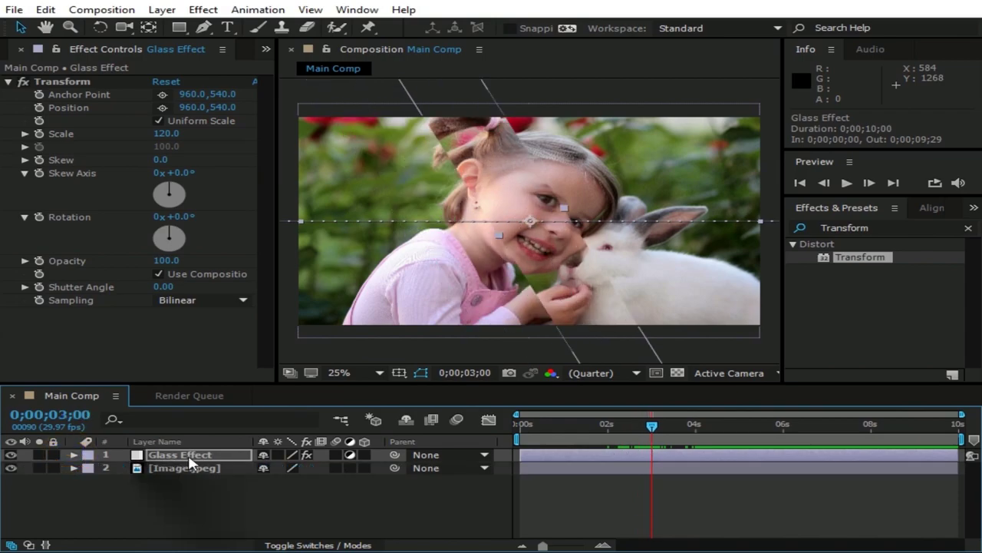
Search for cc Light and apply CC Light Sweep to the Glass Effect layer
left_click(198, 456)
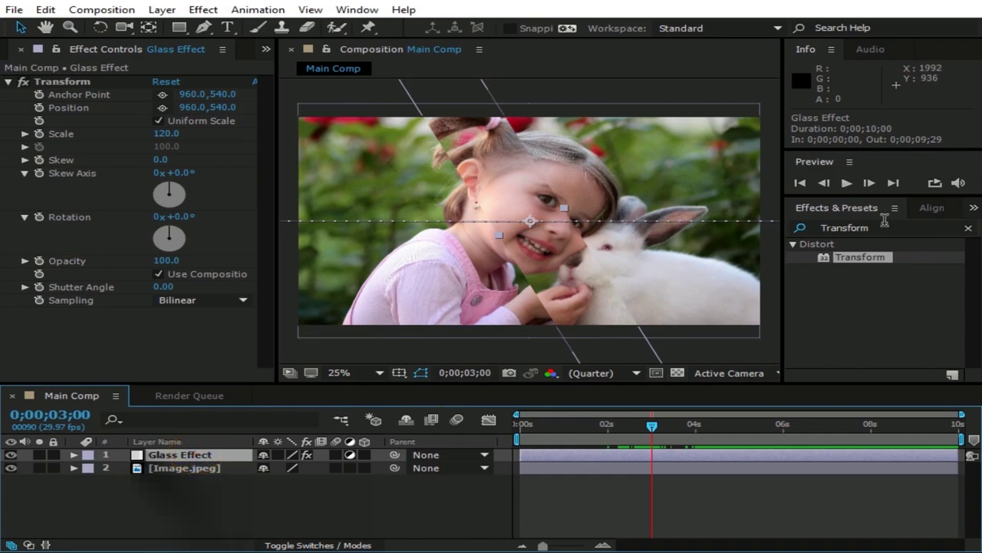
left_click(969, 228)
left_click(917, 228)
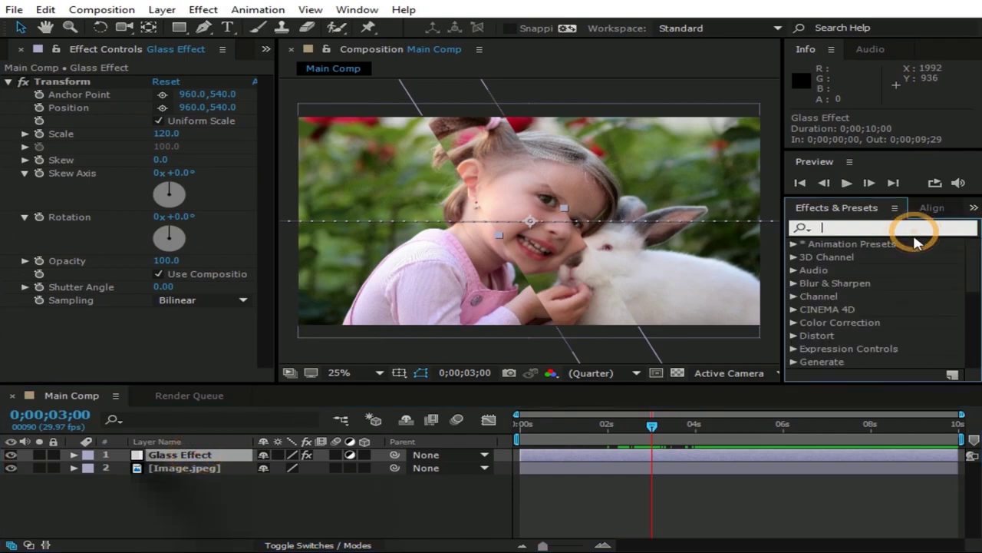
type("cc ")
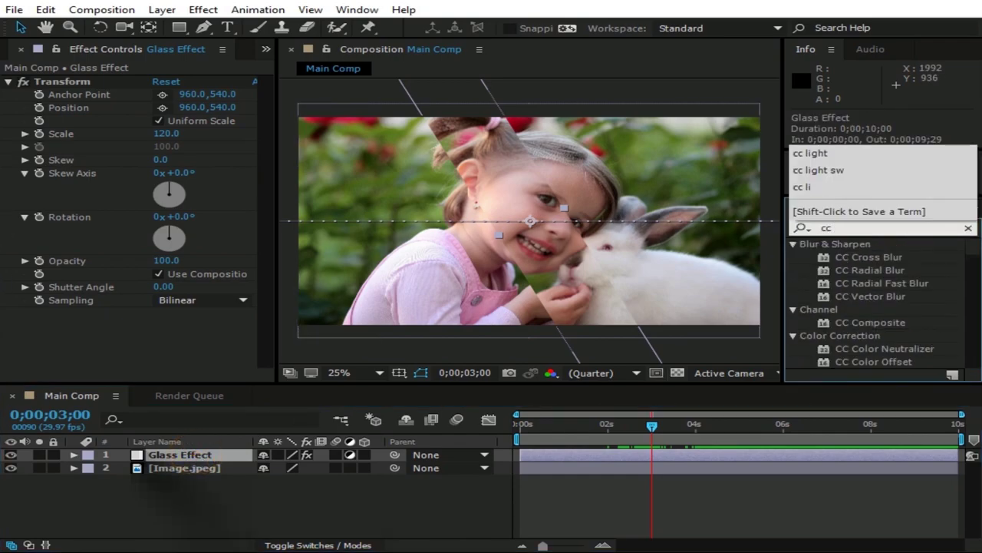
type("Light")
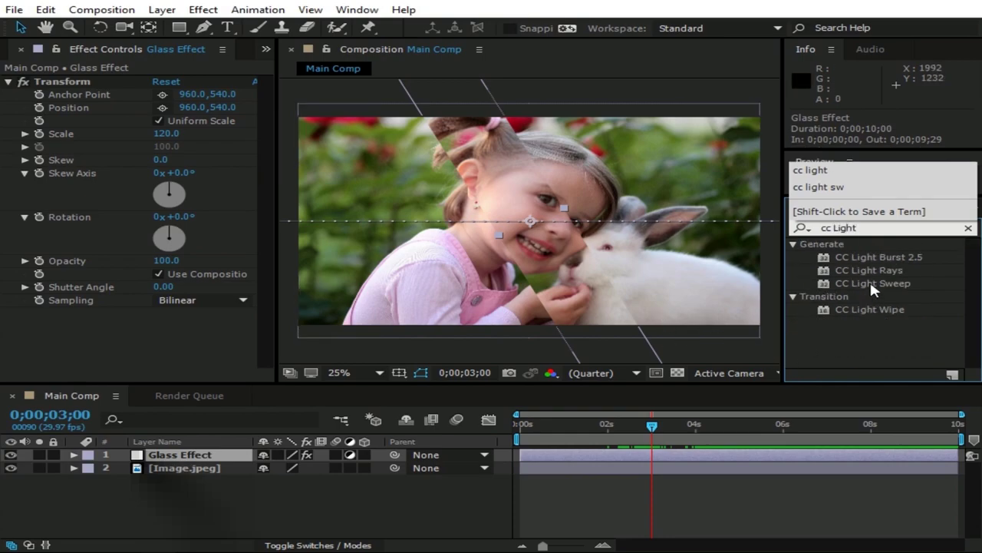
left_click_drag(871, 282, 192, 452)
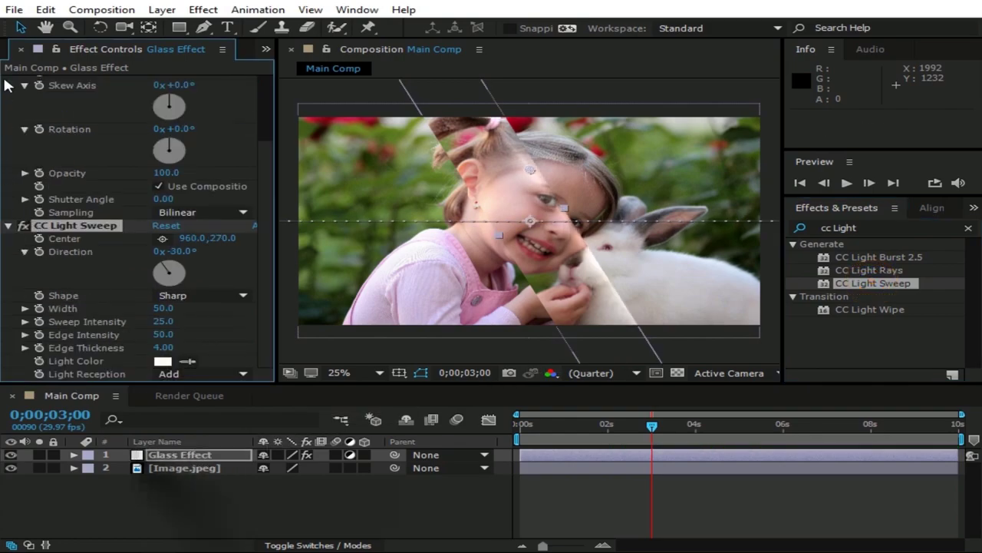
Move the light sweep's Center onto the girl's face and preview it near 3 seconds
scroll(13, 125, "up", 3)
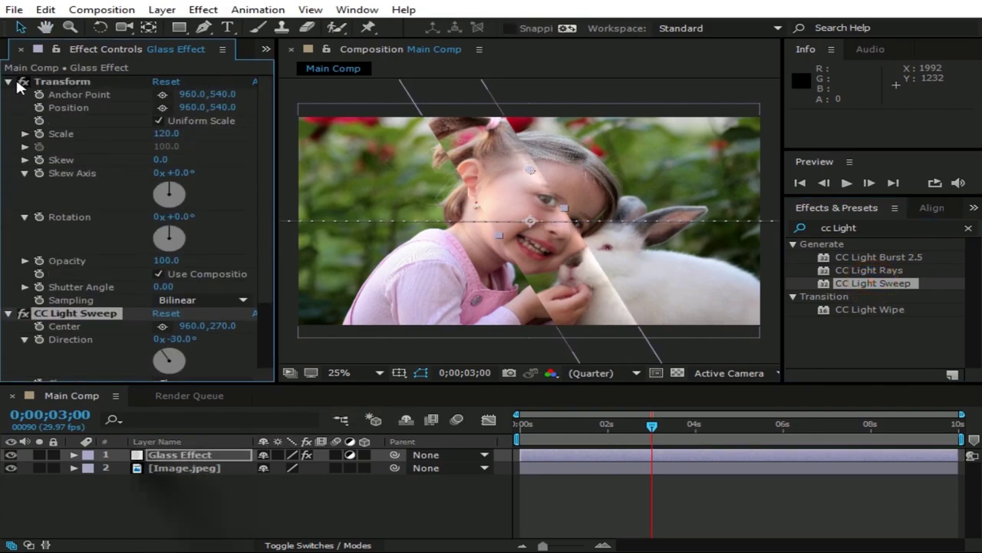
left_click(9, 83)
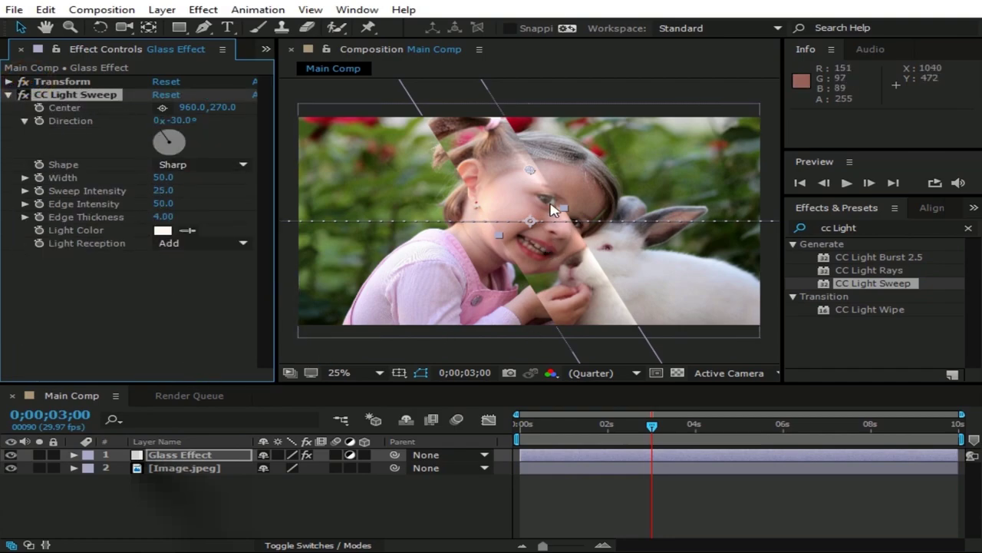
left_click_drag(532, 171, 499, 178)
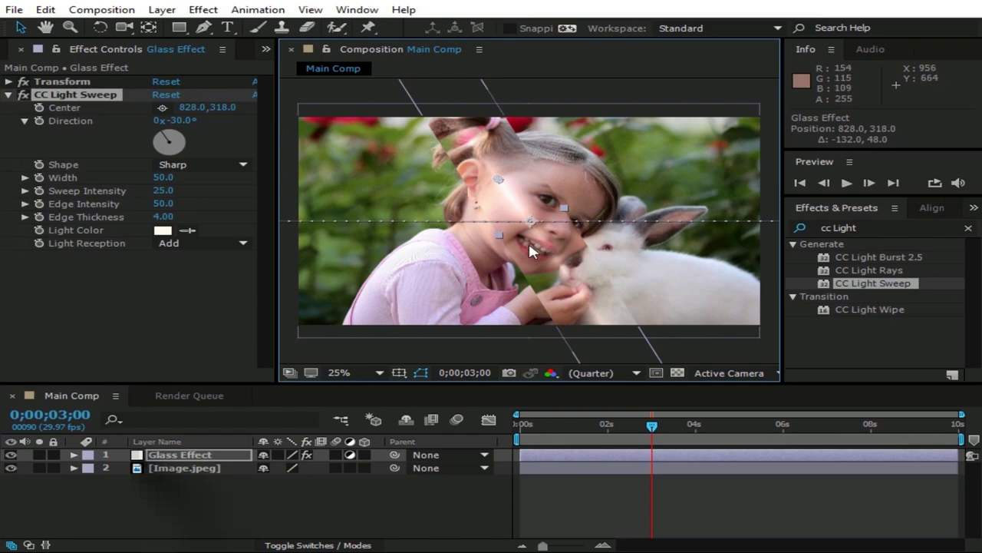
left_click_drag(650, 430, 646, 426)
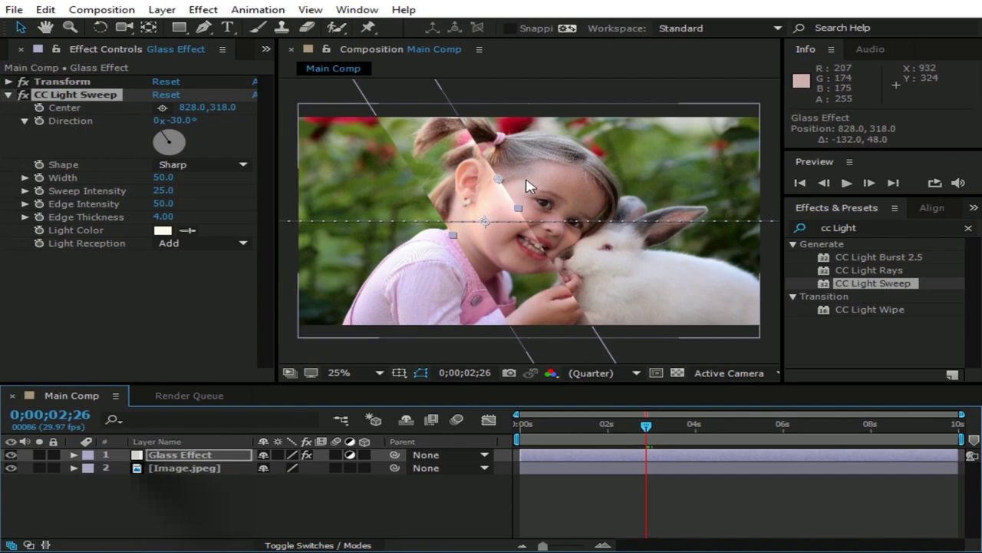
left_click_drag(647, 427, 650, 426)
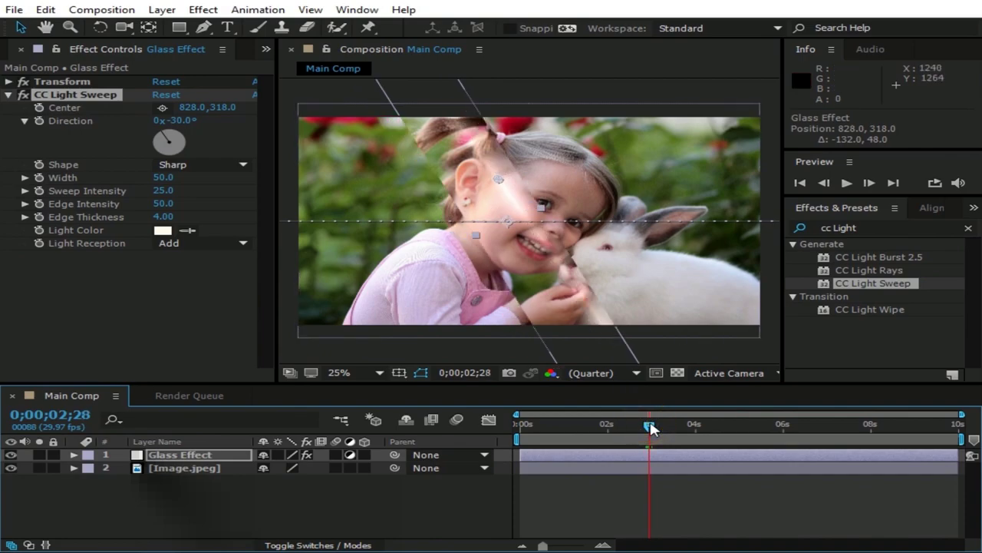
left_click(650, 429)
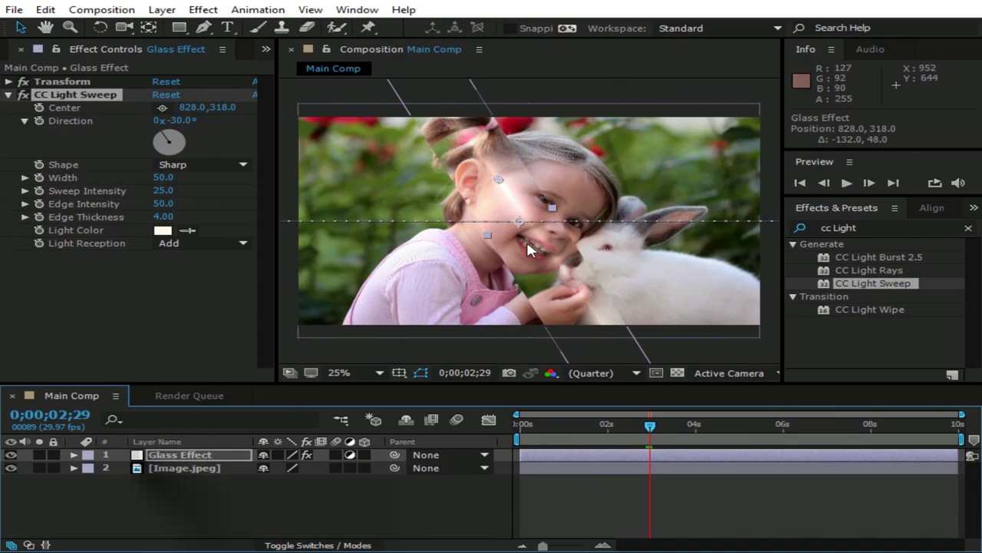
Link CC Light Sweep's Center to the layer's Position with a transform.position expression
left_click(39, 107, "alt")
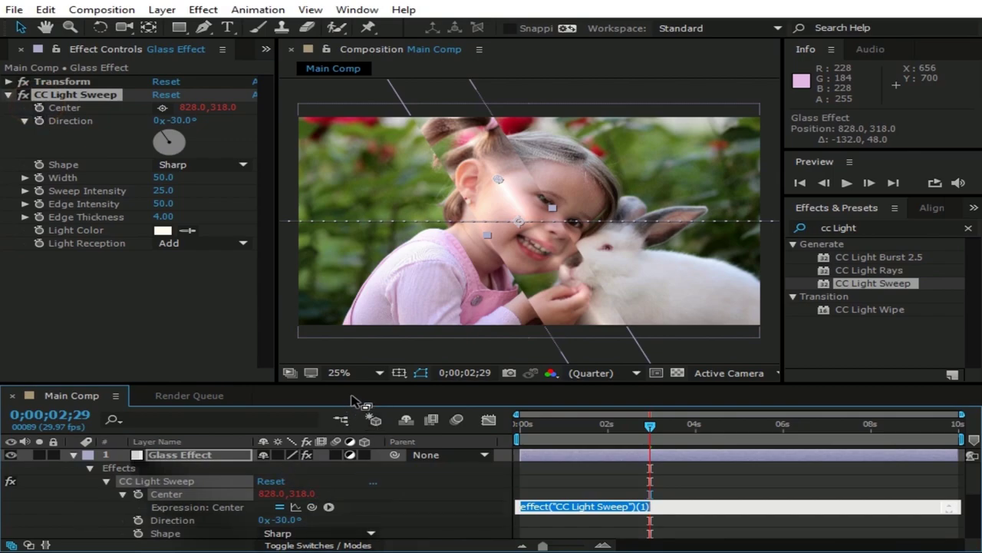
left_click_drag(361, 388, 367, 285)
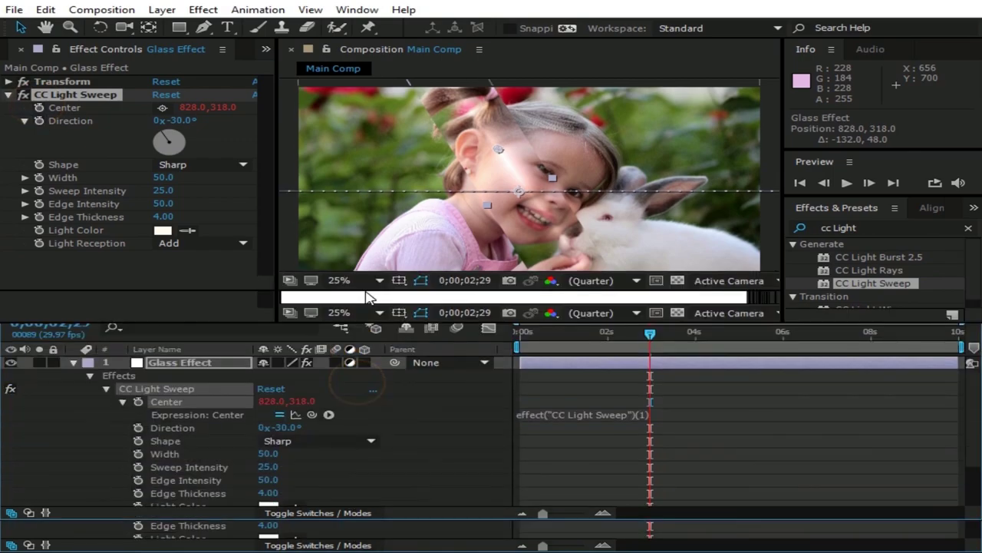
scroll(305, 388, "down", 1)
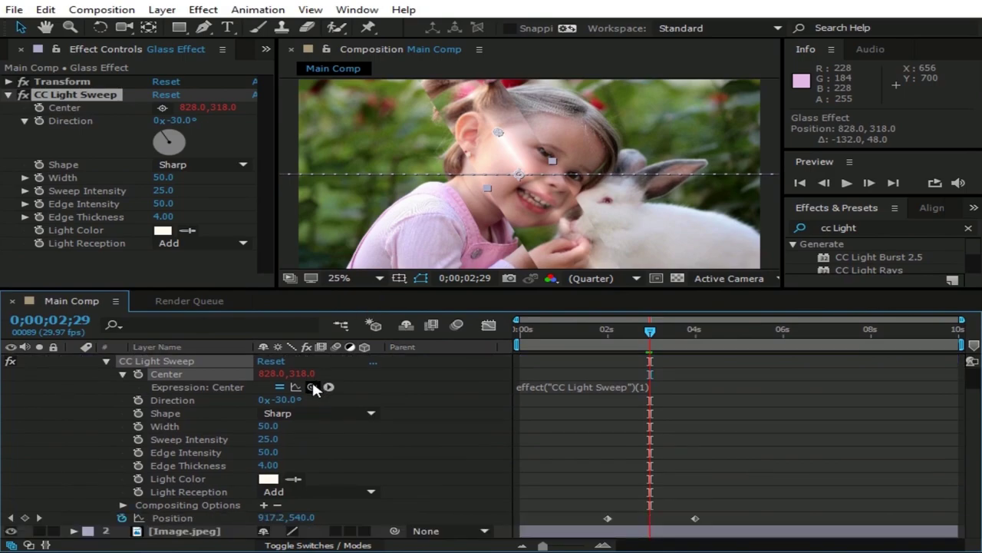
left_click(312, 385)
left_click_drag(312, 386, 204, 522)
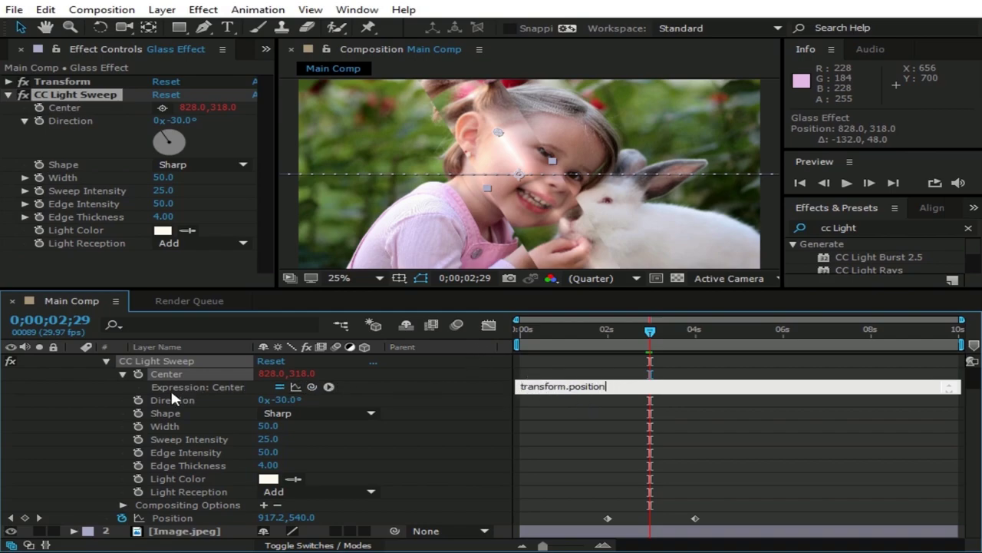
left_click(40, 395)
left_click(73, 360)
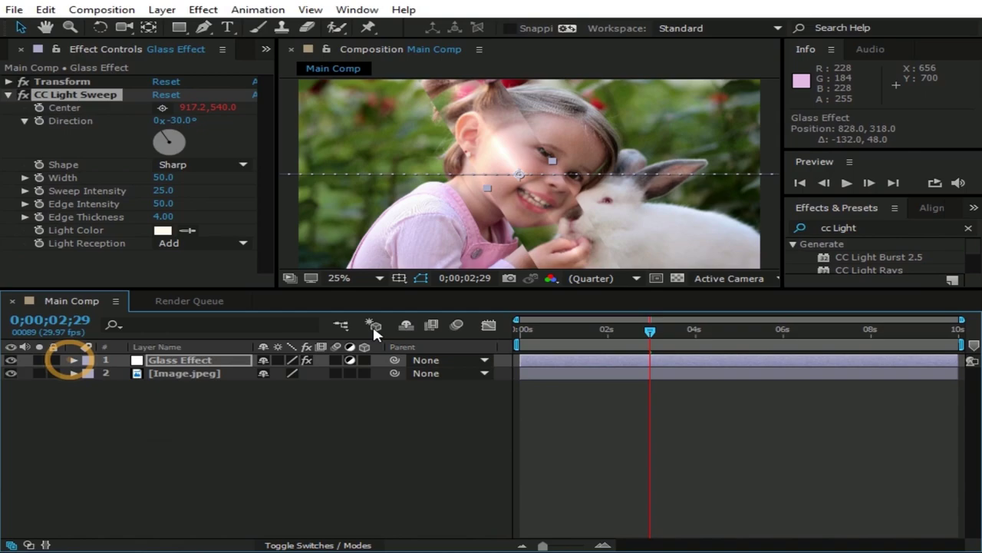
left_click_drag(379, 290, 382, 392)
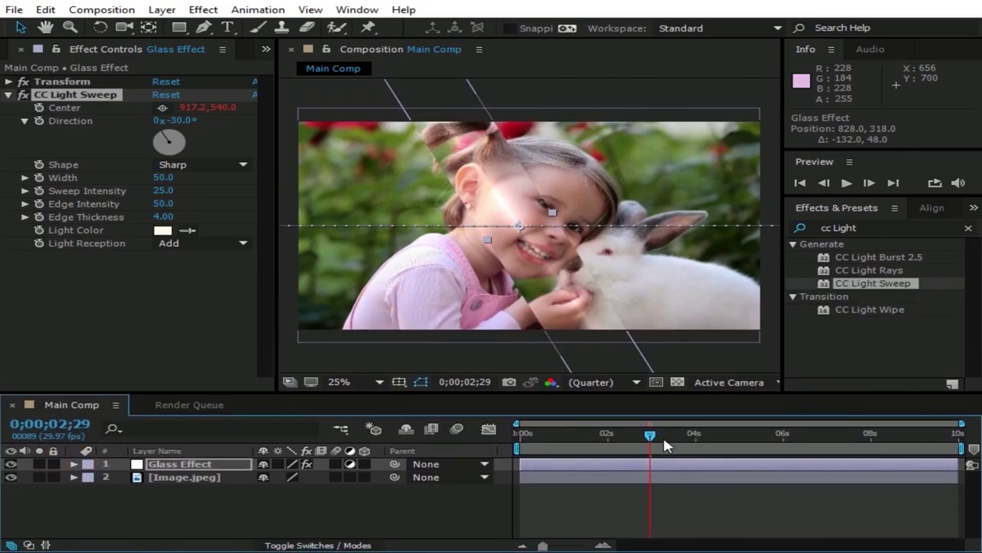
mouse_move(650, 443)
left_mouse_down()
mouse_move(627, 436)
mouse_move(657, 444)
mouse_move(652, 434)
left_mouse_up()
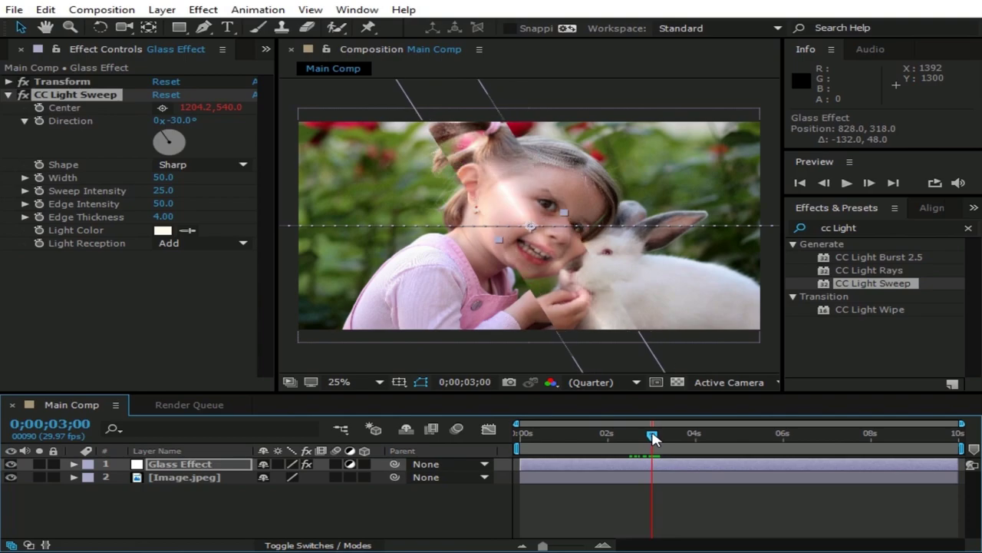
Duplicate Glass Effect into Glass Effect 2 and make the copy a normal layer
left_click(224, 465)
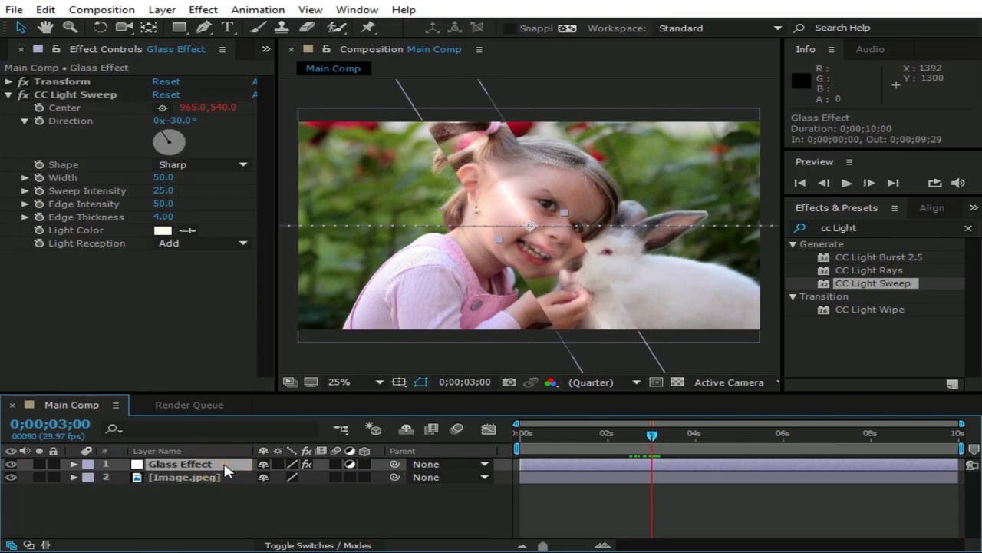
key("ctrl+d")
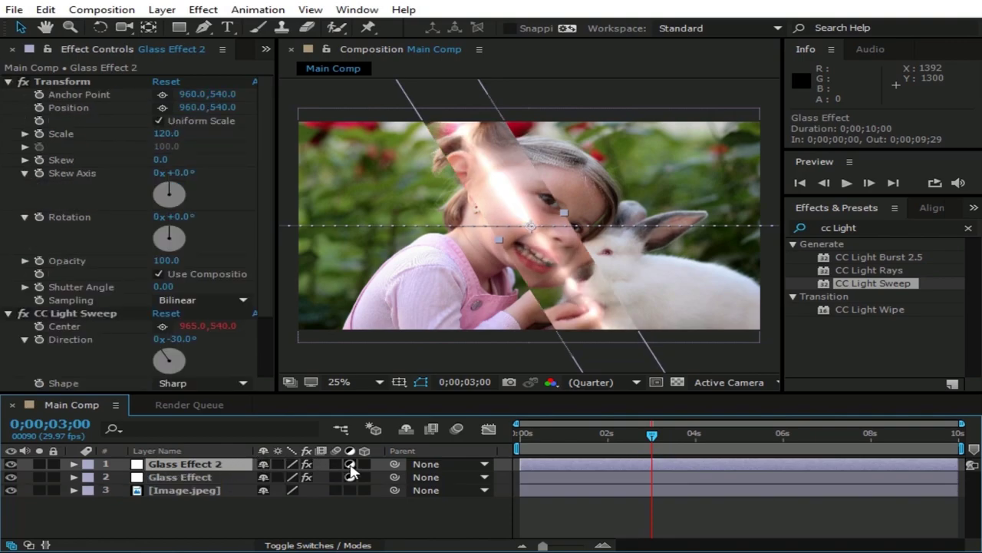
left_click(349, 465)
left_click(350, 477)
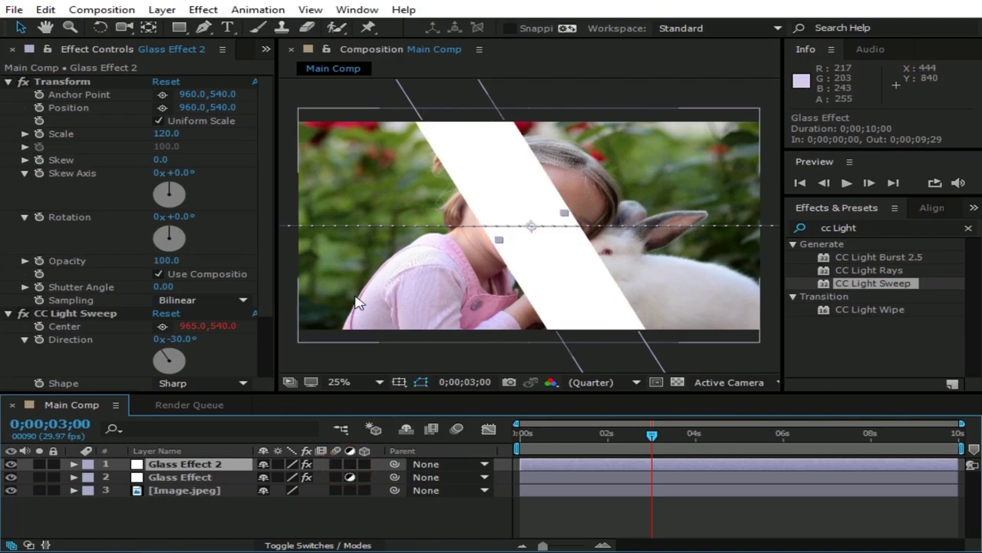
Delete the Transform and CC Light Sweep effects from Glass Effect 2
left_click(88, 81)
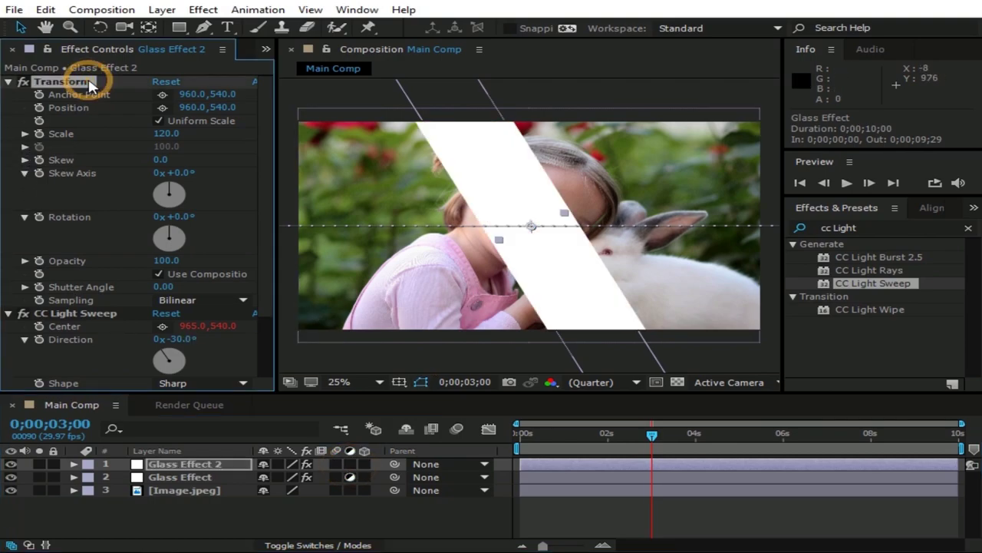
key("Delete")
left_click(95, 82)
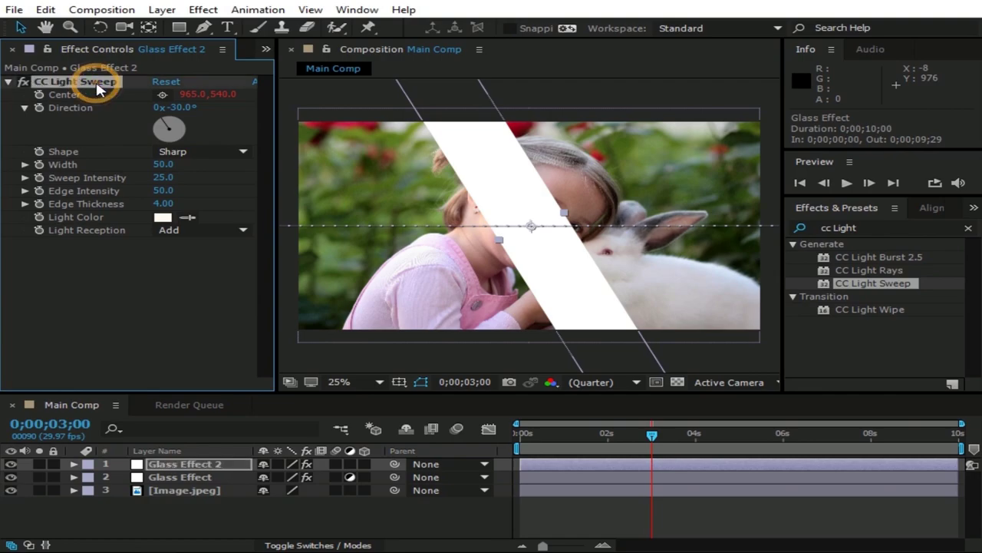
key("Delete")
Apply a Fill effect to Glass Effect 2 with colour 000000 (black)
left_click(886, 227)
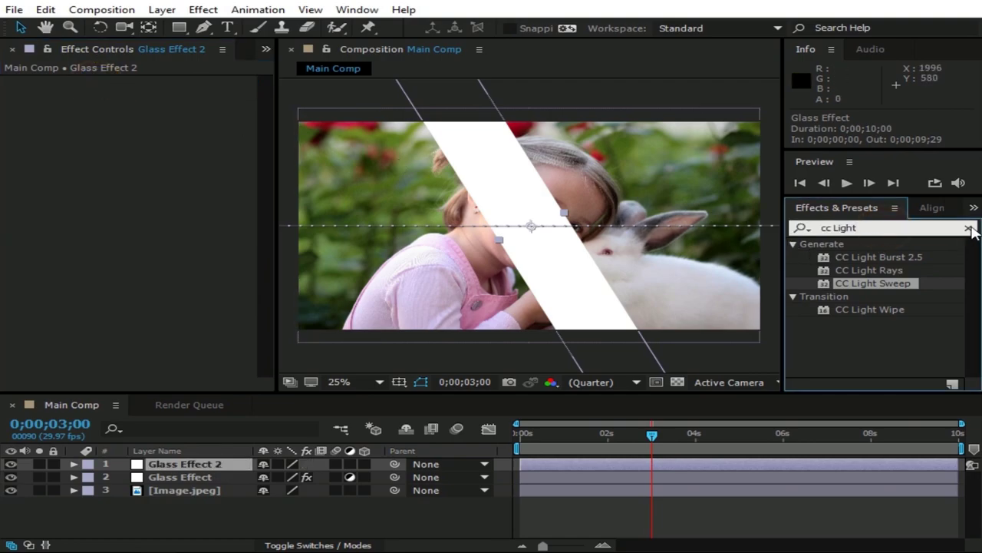
left_click(969, 227)
left_click(878, 227)
type("fill")
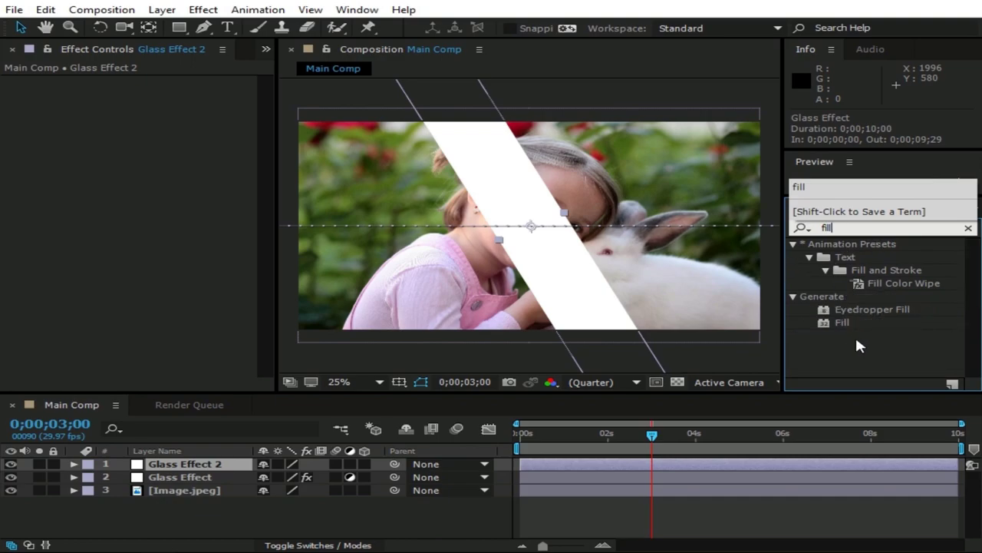
left_click_drag(835, 319, 588, 290)
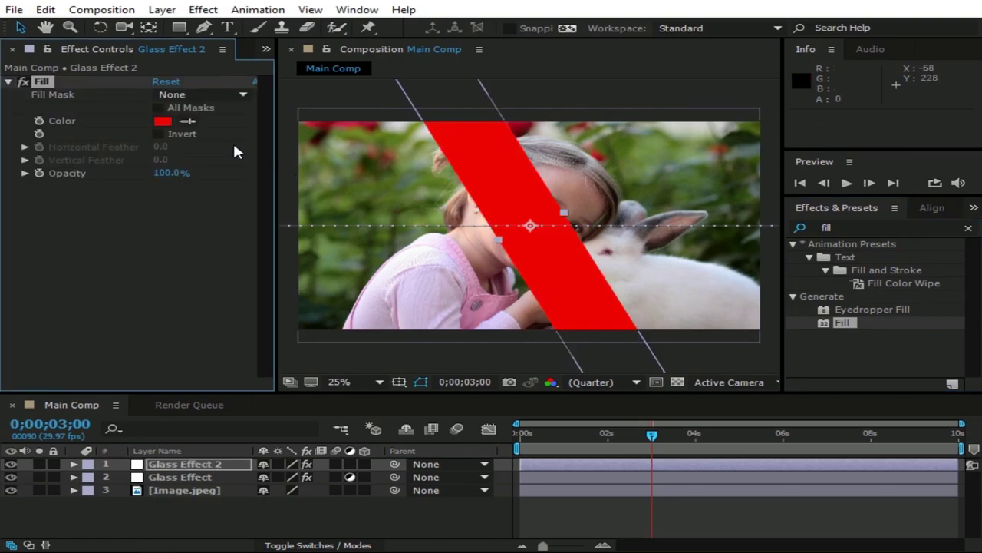
left_click(162, 121)
type("000000")
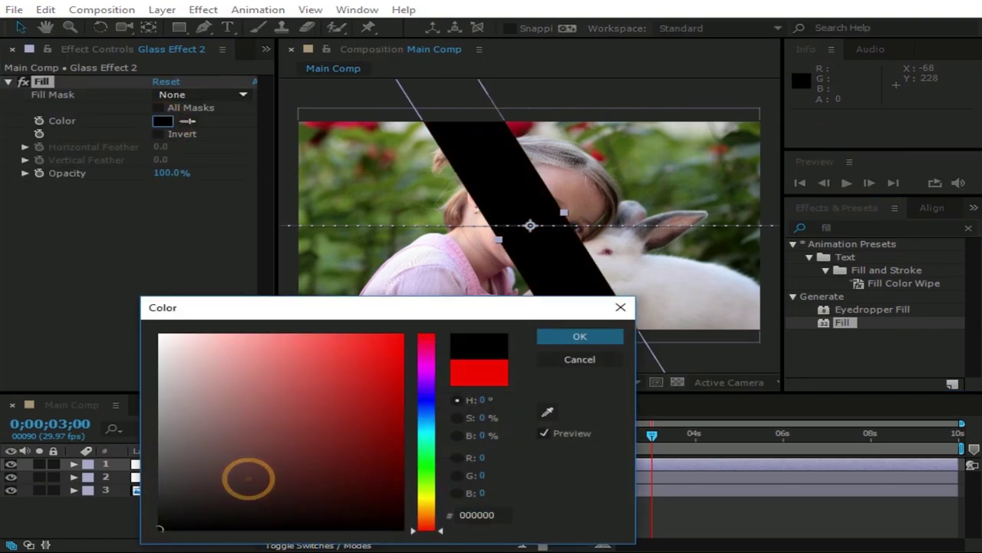
left_click(579, 335)
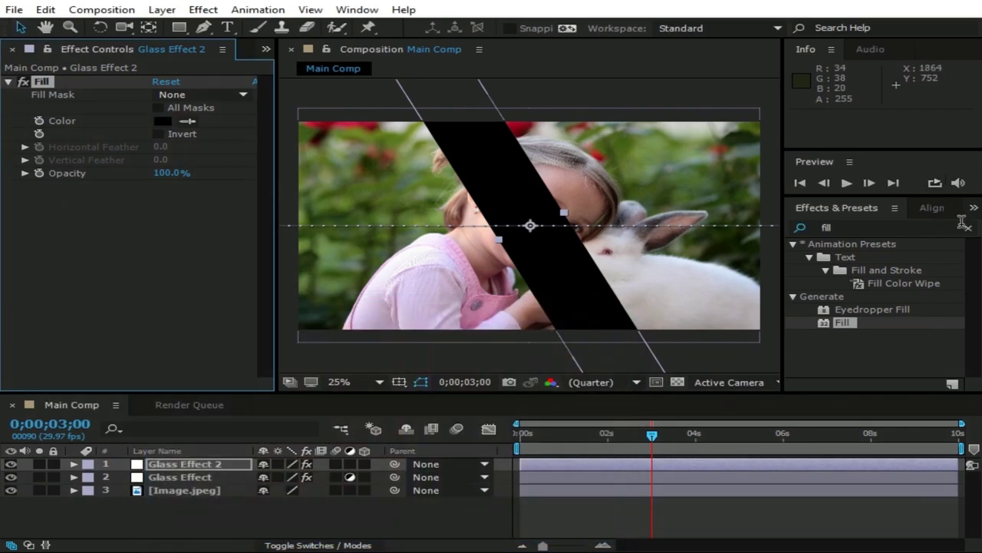
Apply CC Light Sweep to Glass Effect 2 with Direction 90° and its Center at the frame's middle
left_click(964, 224)
left_click(895, 227)
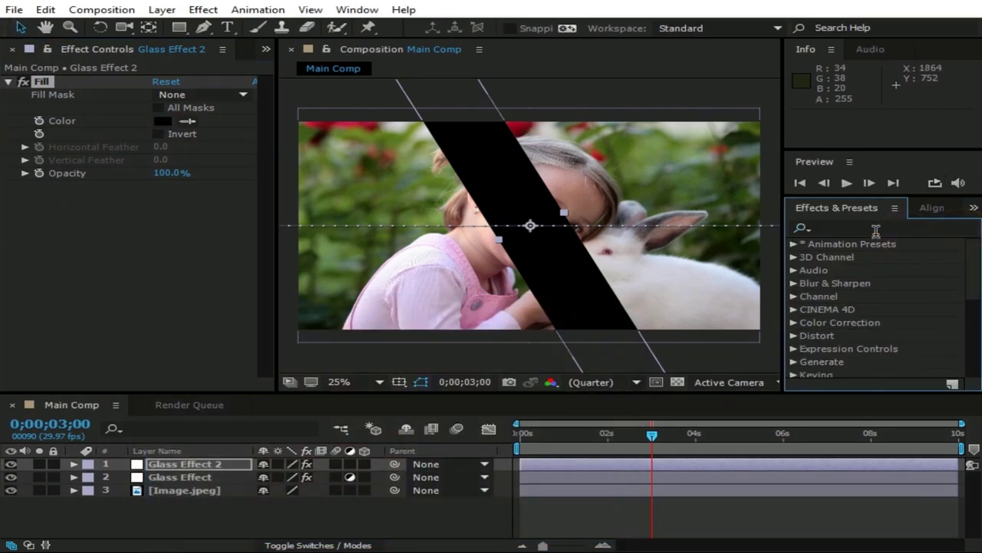
left_click(823, 229)
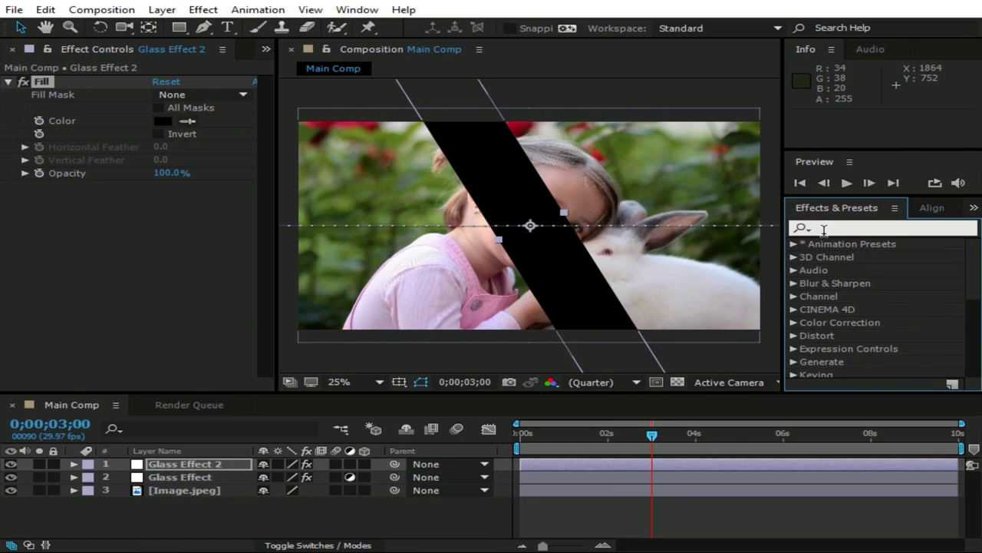
type("cc Light")
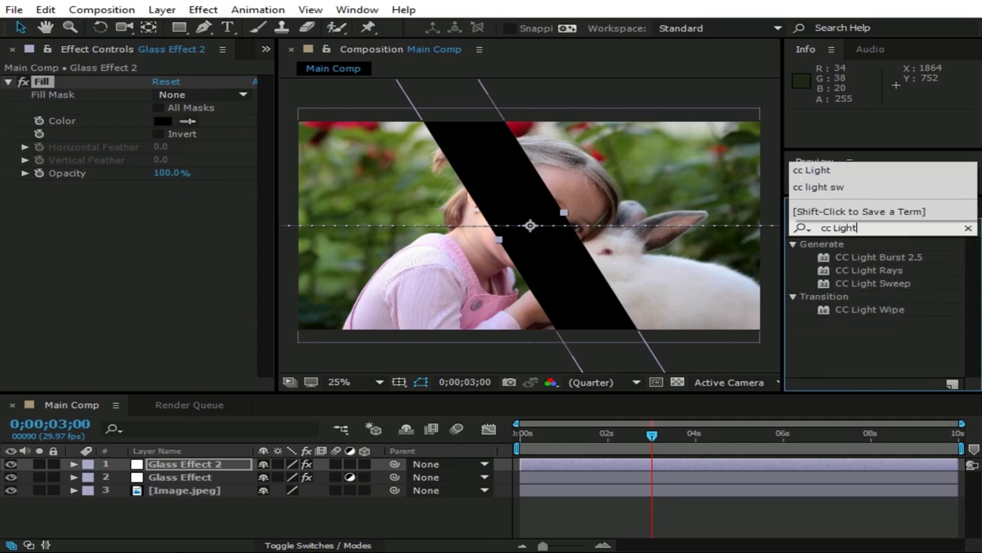
double_click(856, 284)
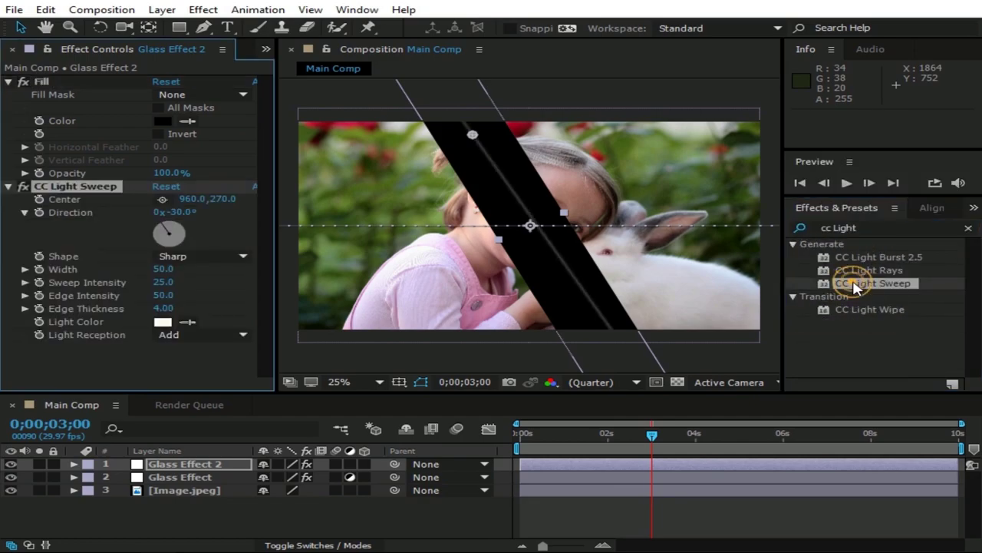
left_click(181, 213)
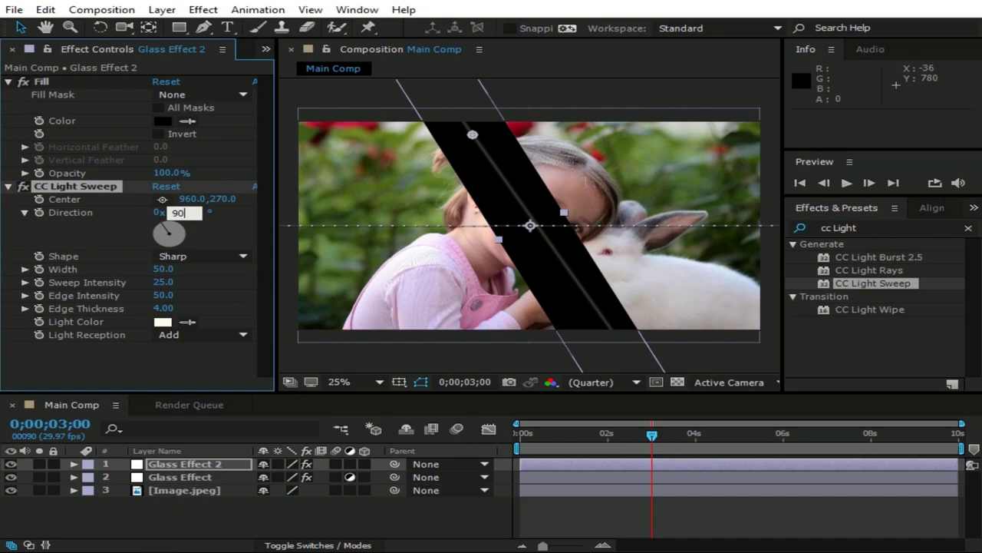
key("Return")
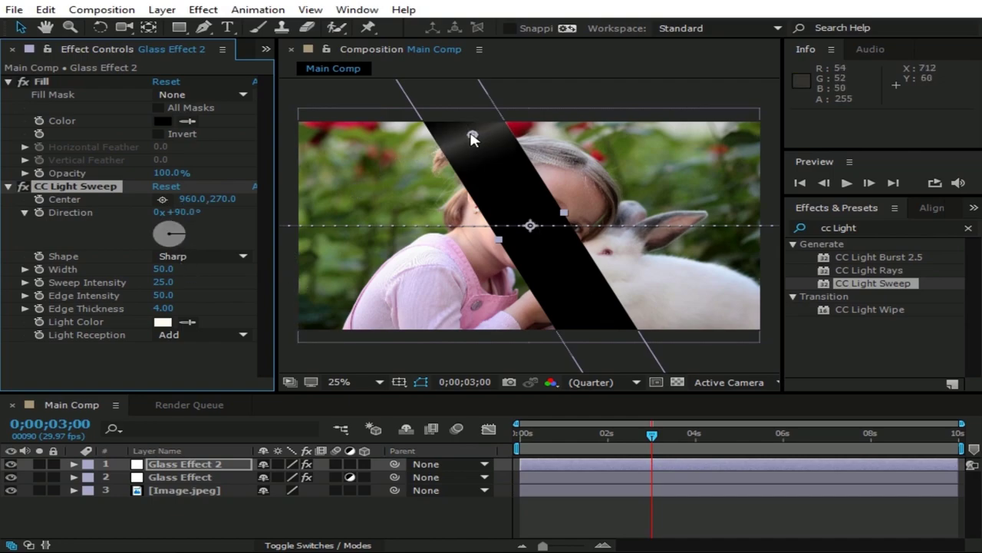
left_click_drag(471, 136, 519, 242)
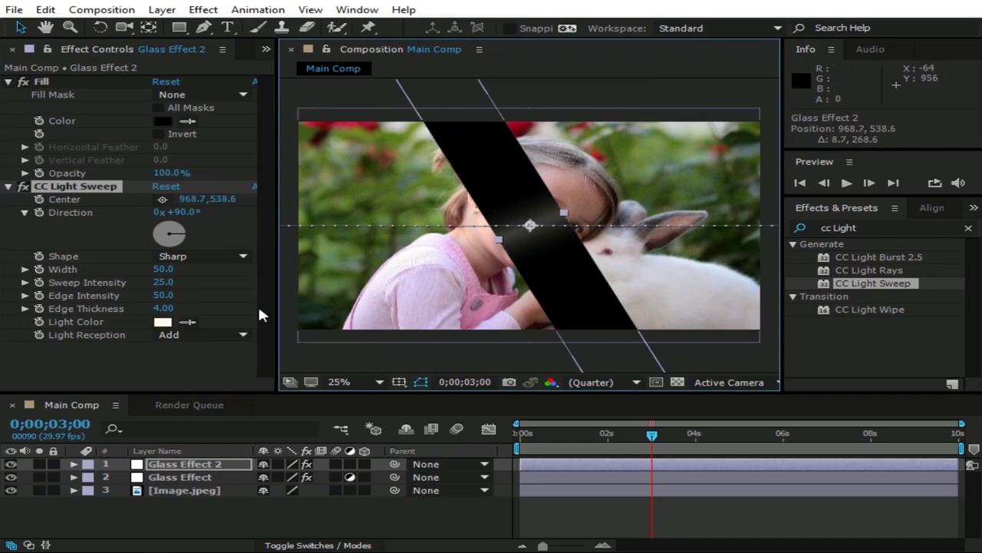
Set the sweep's Width 220, Sweep Intensity 8, Edge Intensity 40 and Edge Thickness 20
left_click(164, 270)
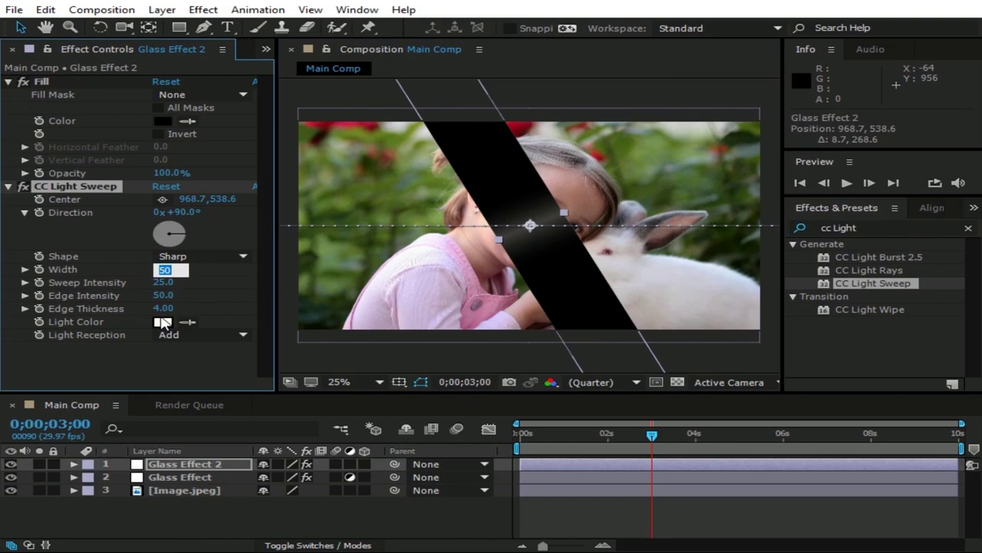
type("220")
key("Return")
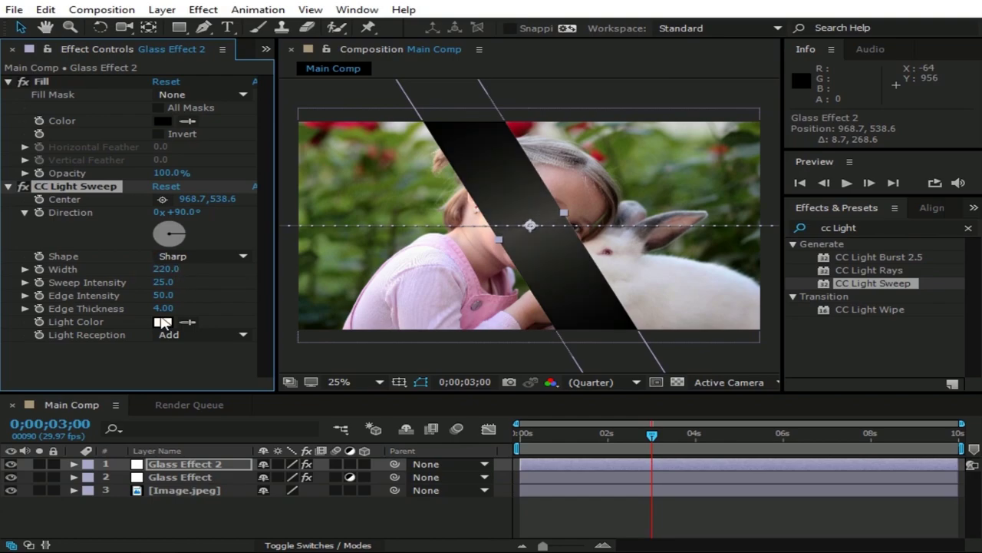
left_click(163, 283)
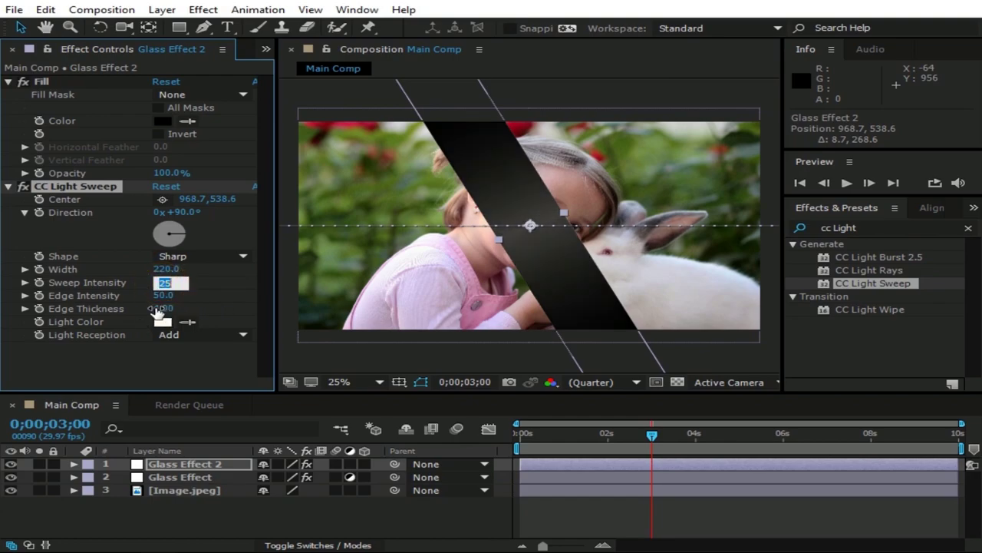
type("8")
key("Return")
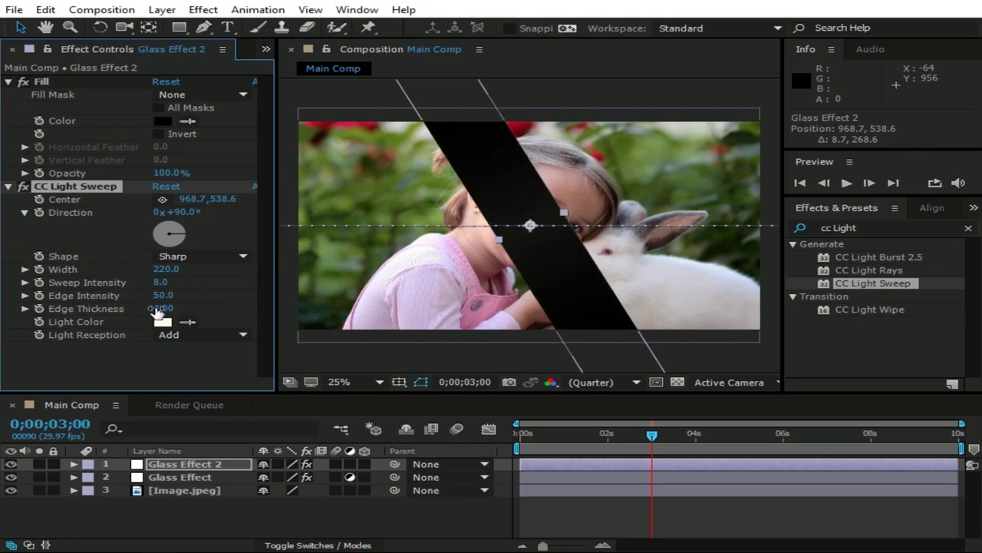
left_click(155, 298)
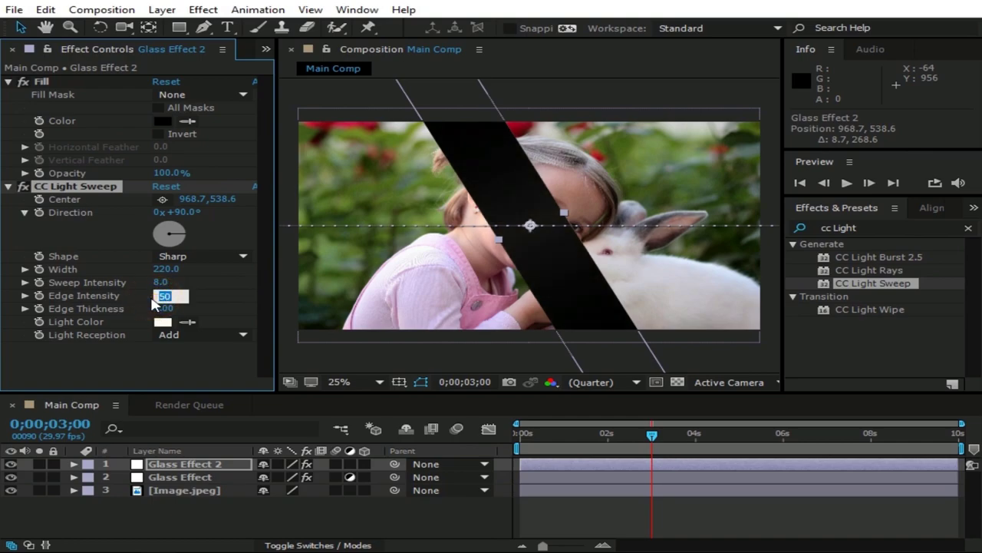
type("40")
key("Return")
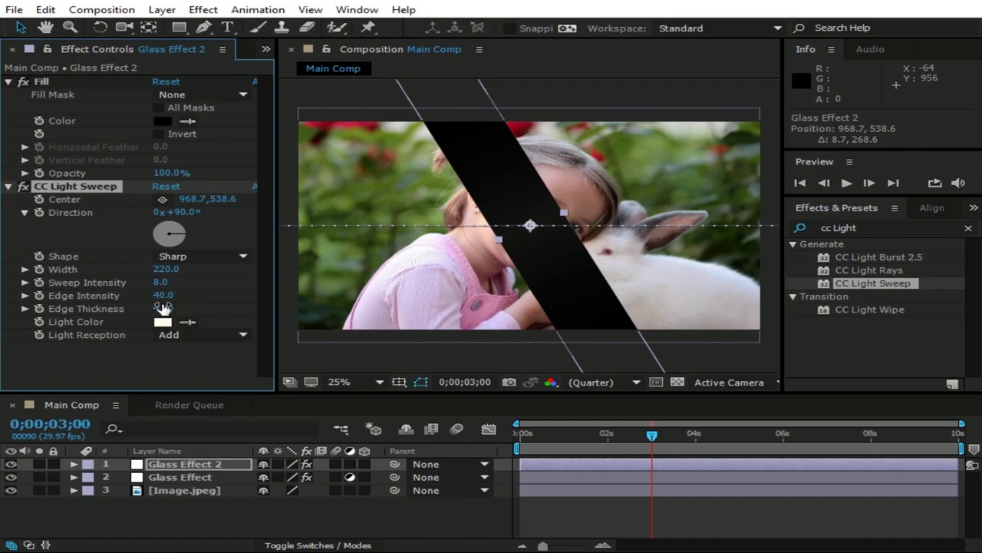
left_click(162, 307)
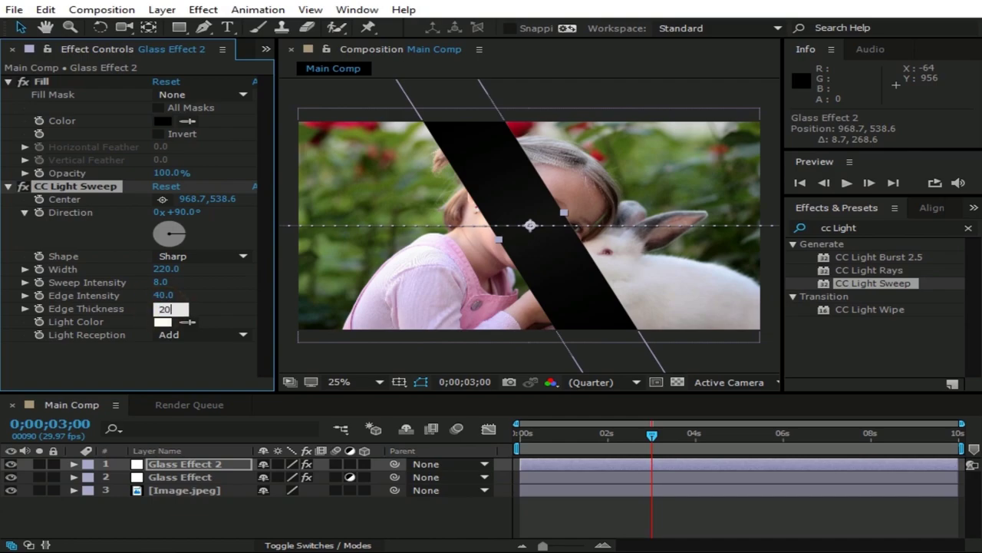
key("Return")
key("period")
key("period")
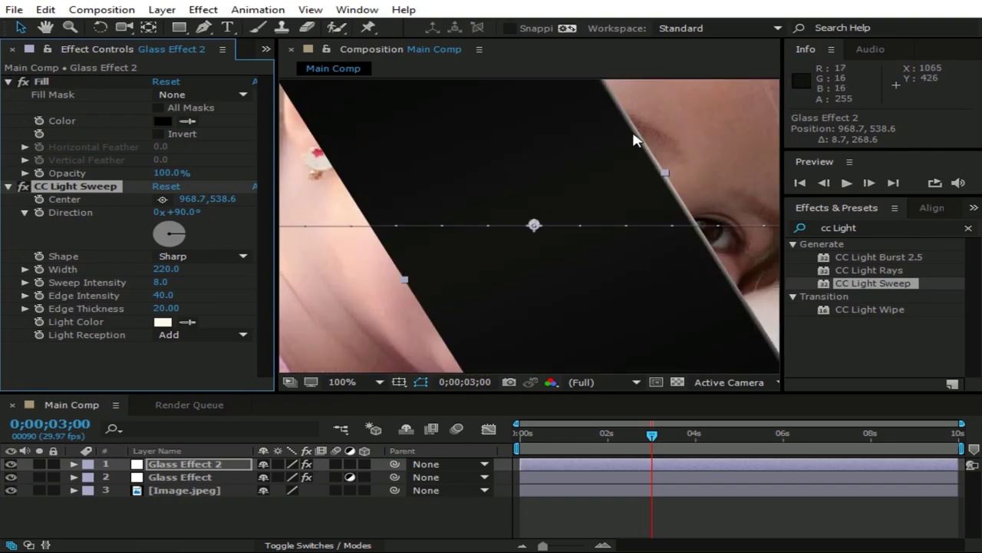
key("comma")
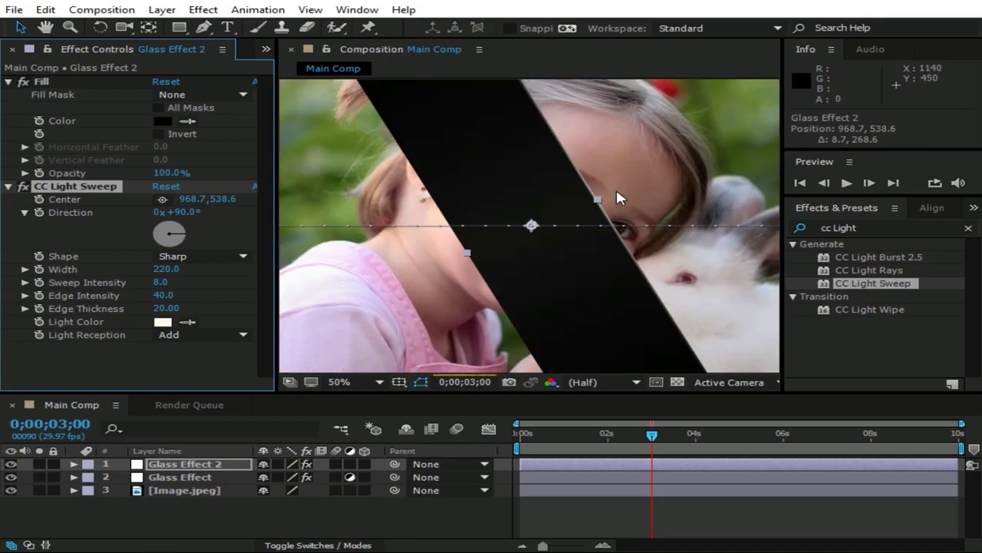
key("comma")
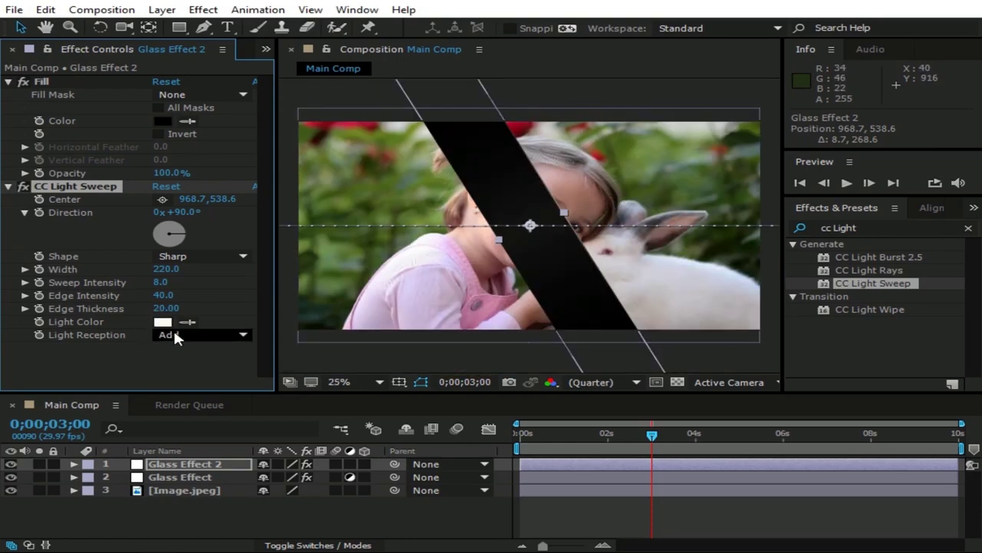
Duplicate the CC Light Sweep effect on Glass Effect 2
left_click(8, 186)
left_click(110, 186)
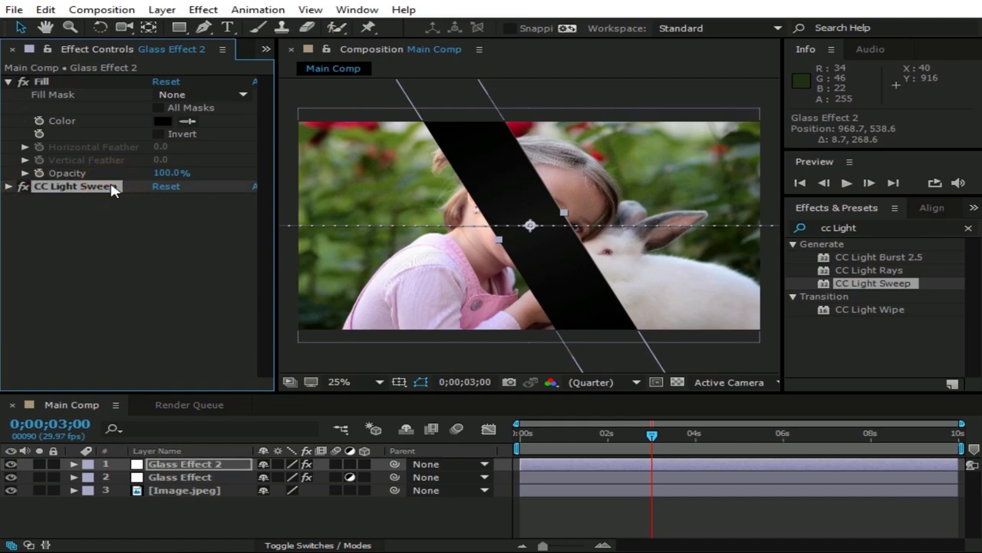
key("ctrl+d")
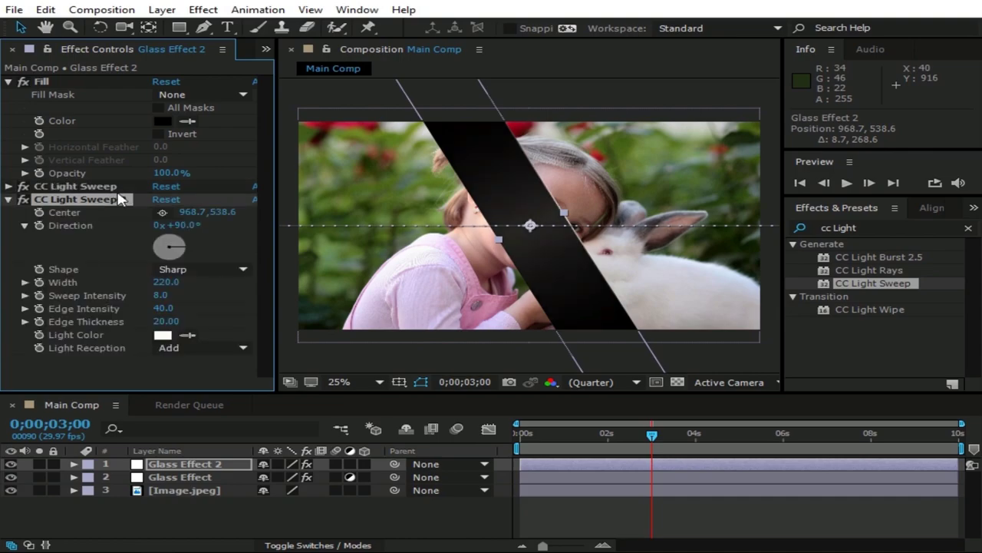
Give the second light sweep a Direction of -90° and Sweep Intensity 0
left_click(188, 226)
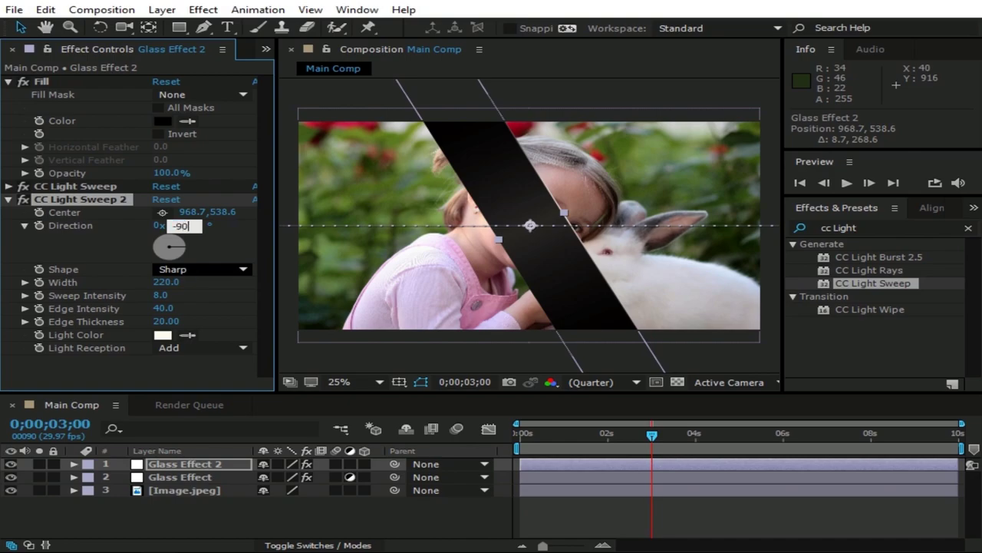
type("-90")
key("Return")
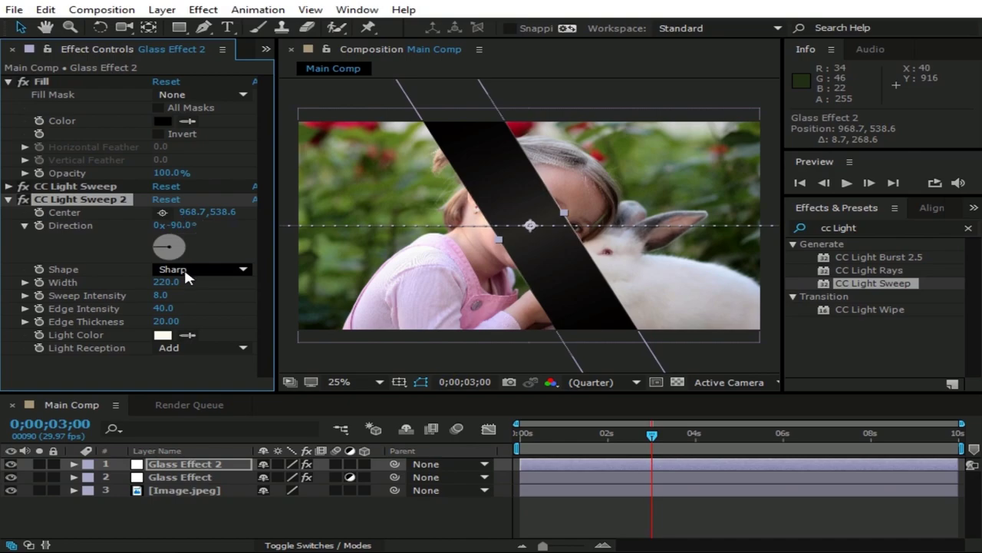
left_click_drag(159, 295, 142, 298)
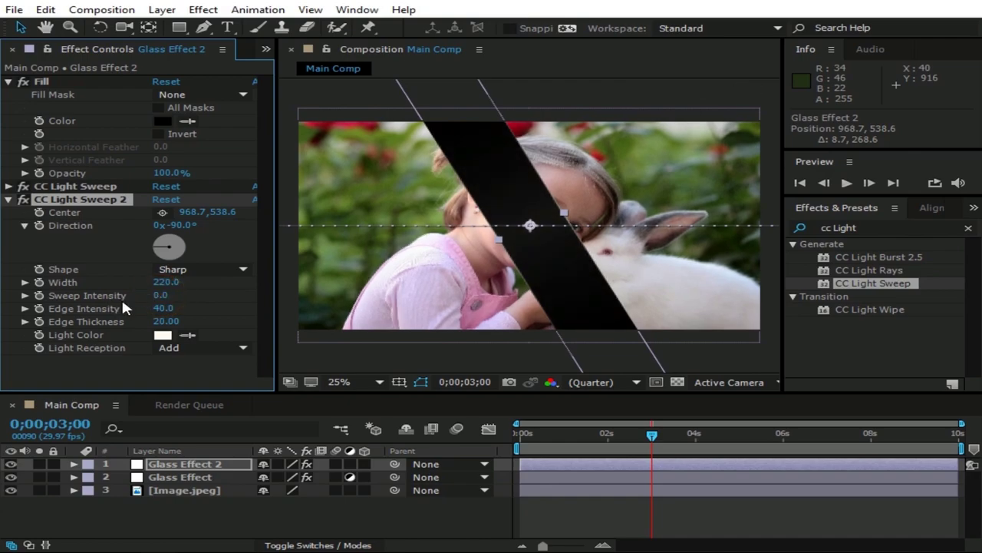
left_click(9, 199)
Change Glass Effect 2's blending mode to Screen in the Modes column
key("Page_Down")
key("Page_Down")
key("Page_Down")
key("Page_Down")
key("Page_Down")
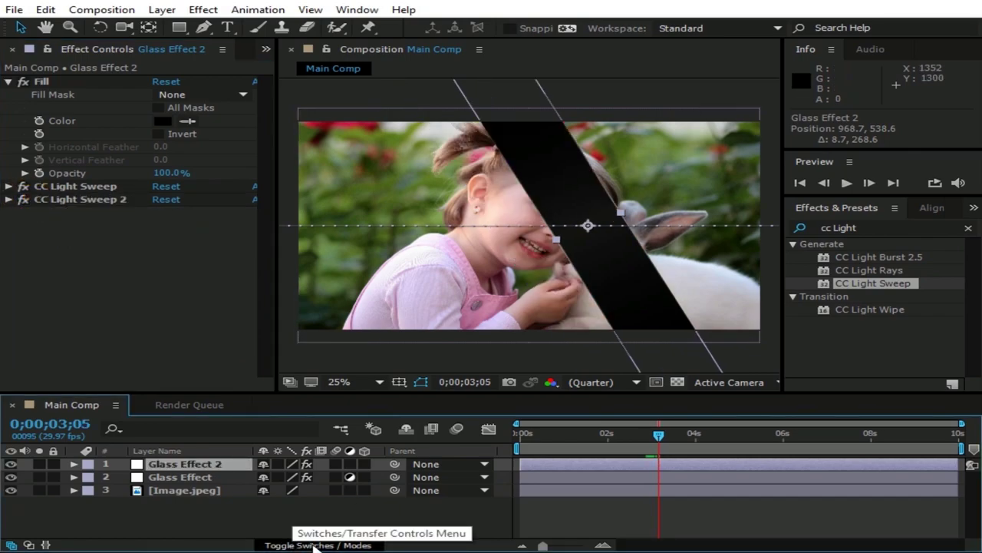
left_click(313, 546)
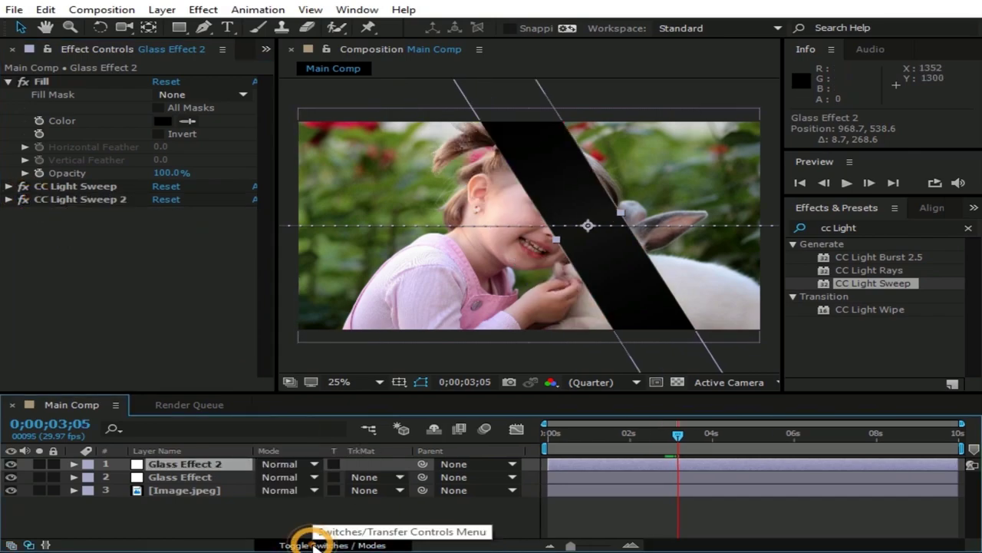
left_click(282, 468)
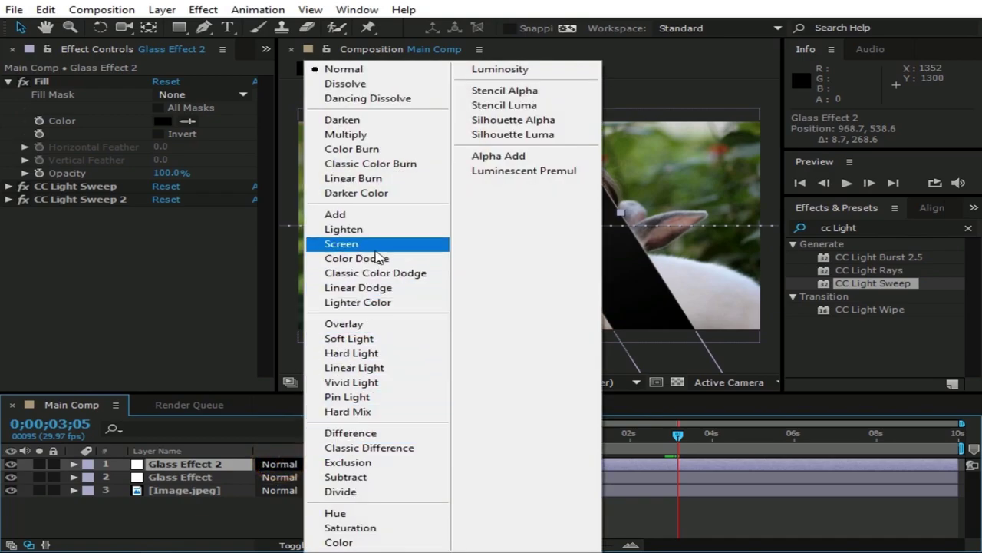
left_click(370, 244)
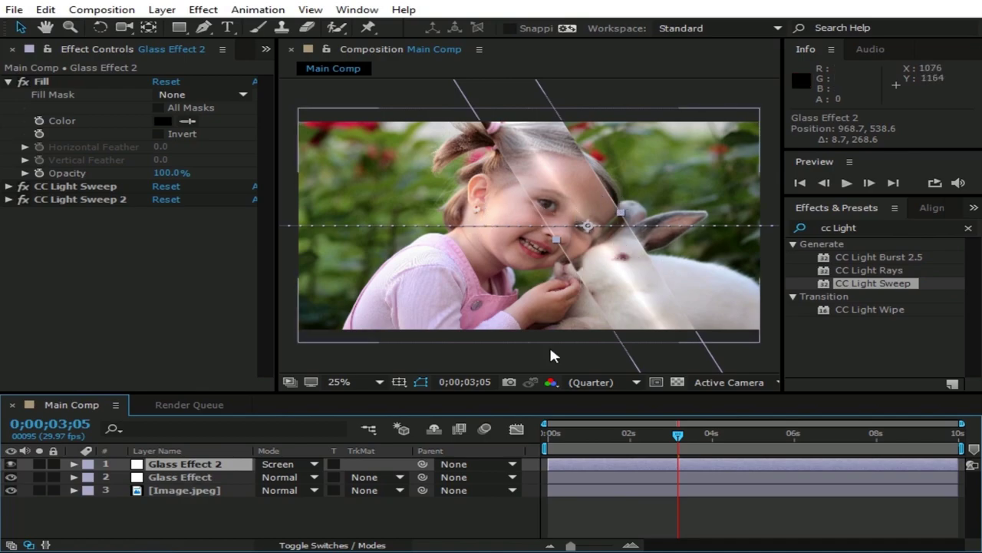
left_click(196, 466)
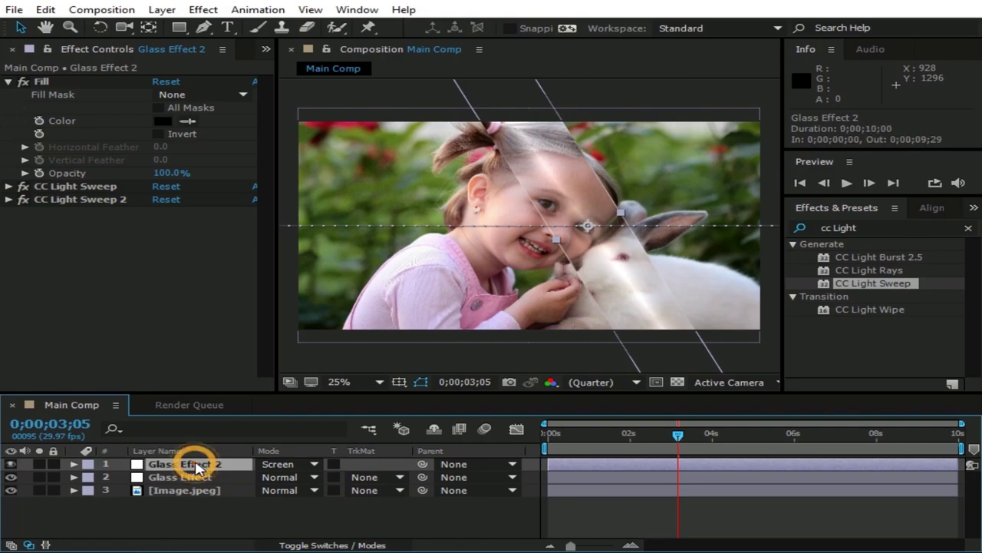
Replace Glass Effect 2's Position keyframes with an expression pick-whipped to Glass Effect's Position
key("p")
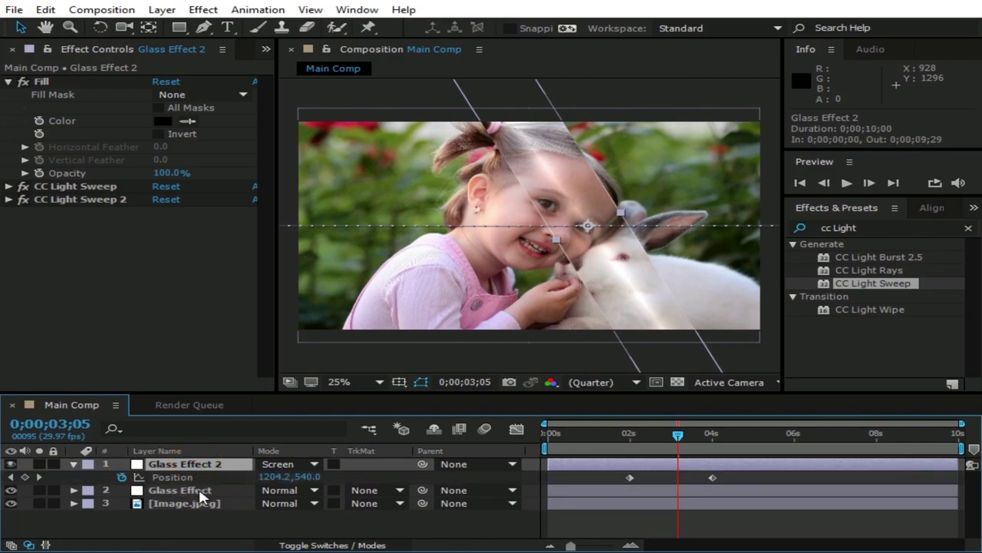
left_click(200, 494)
key("p")
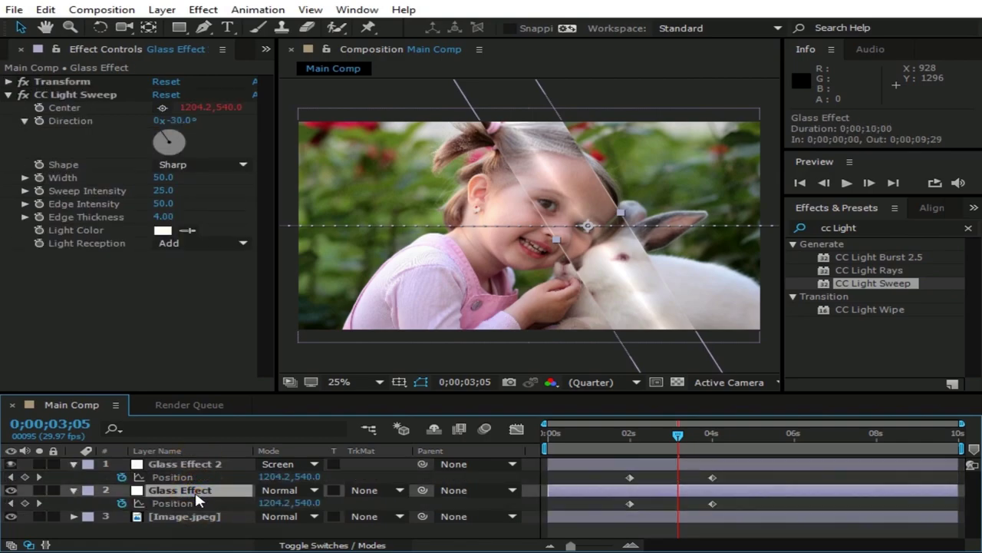
left_click(122, 477)
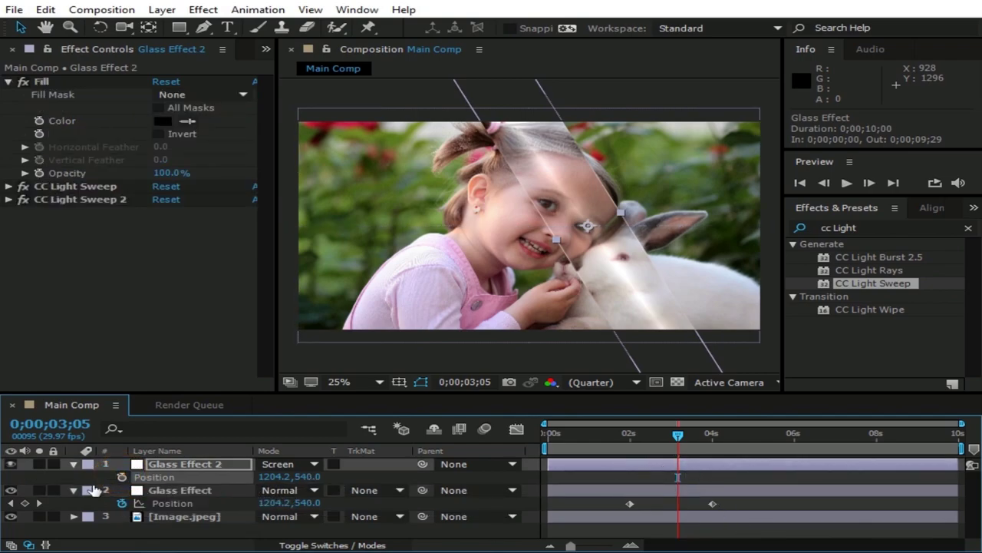
left_click(122, 477, "alt")
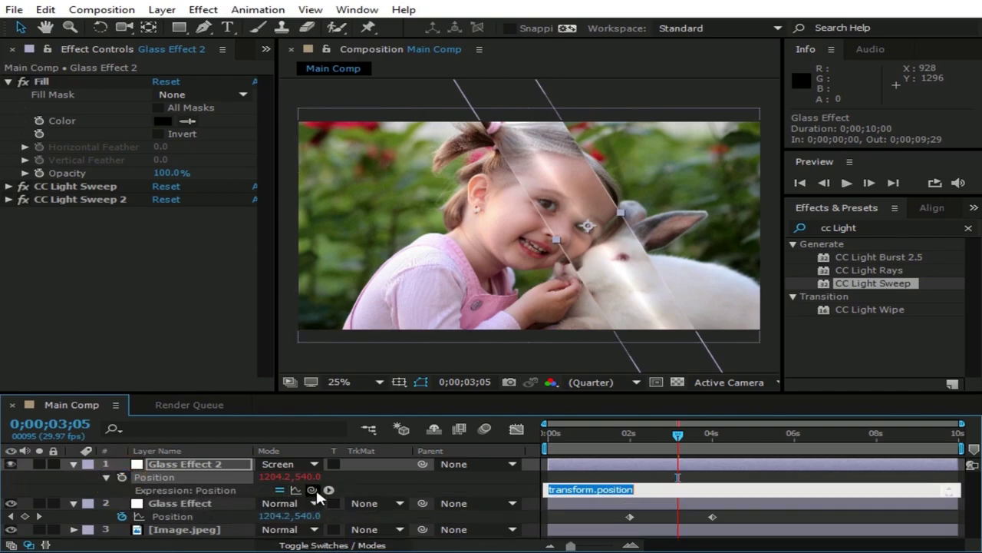
left_click_drag(315, 495, 204, 522)
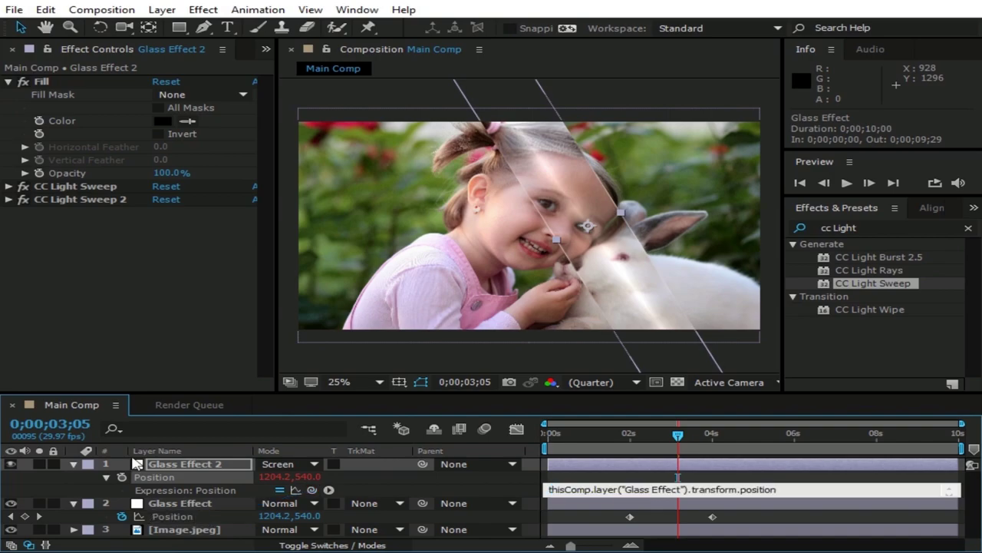
left_click(74, 464)
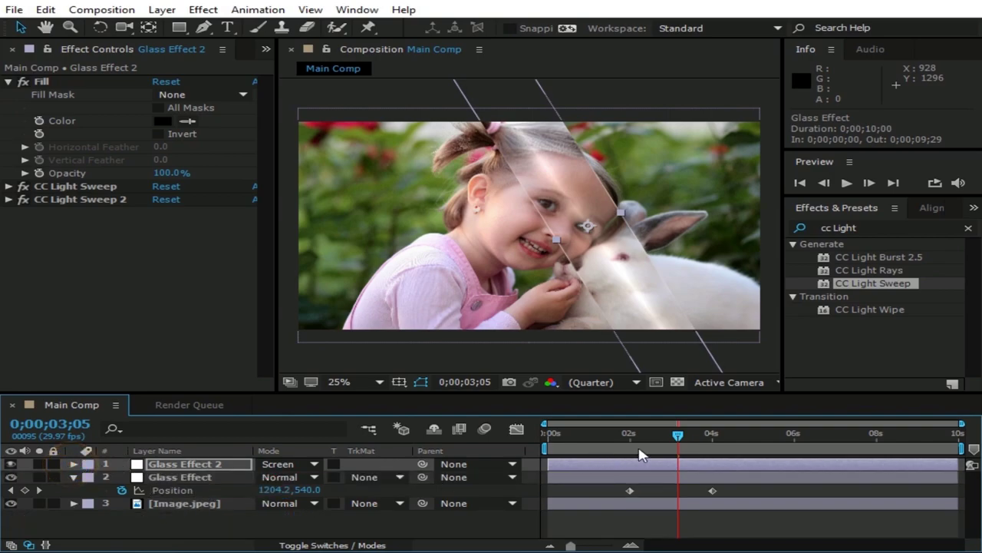
left_click_drag(677, 436, 665, 458)
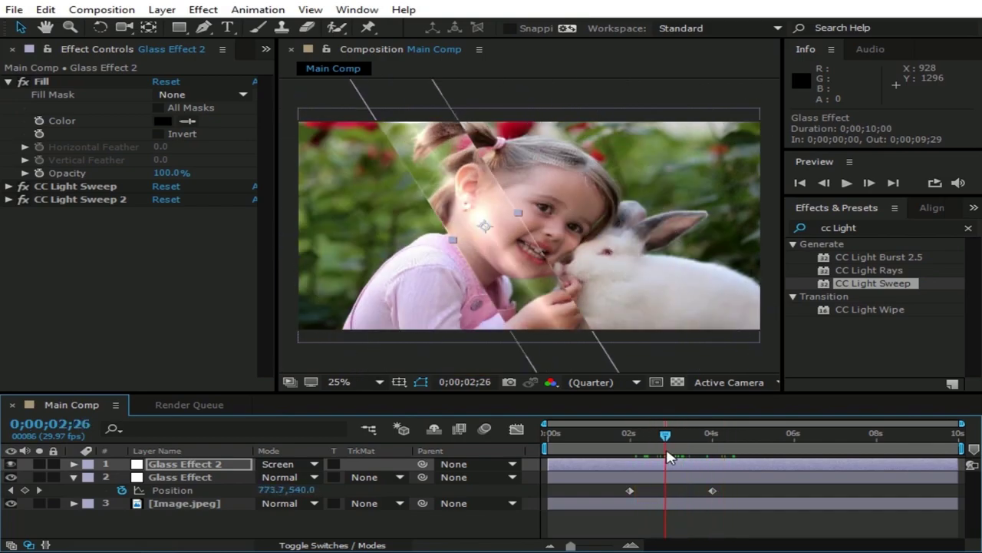
Pre-compose Glass Effect and Glass Effect 2 together as a composition named 'Glass'
left_click(74, 477)
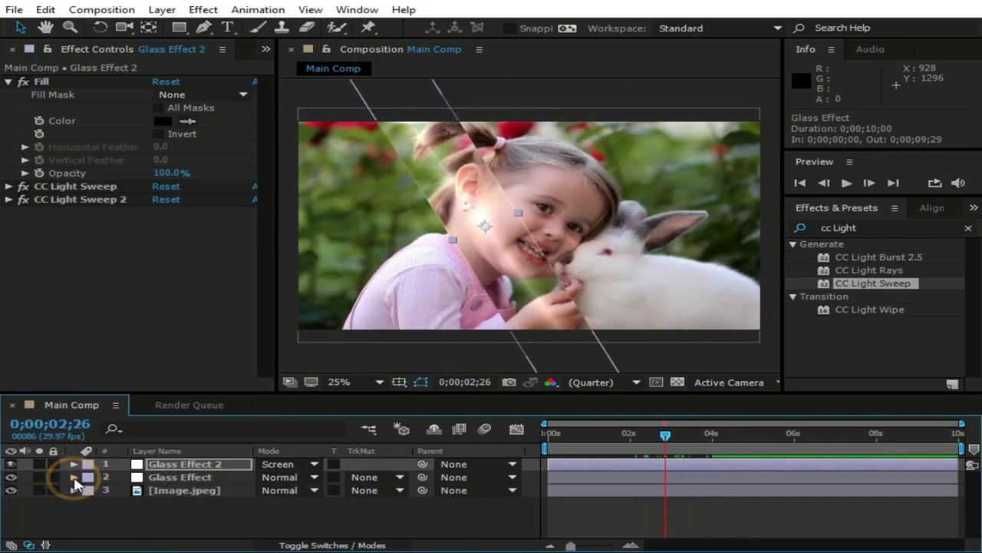
left_click(165, 476)
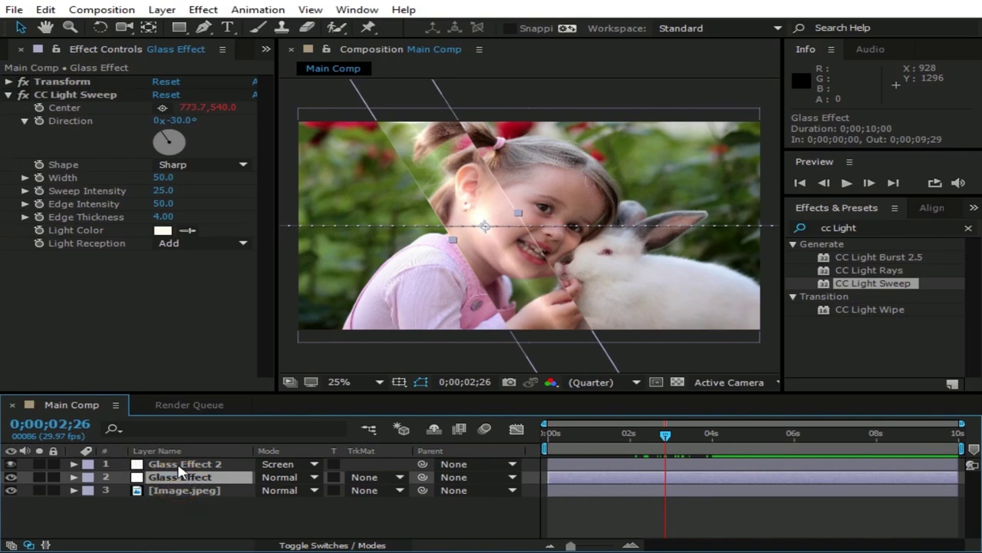
left_click(181, 464, "shift")
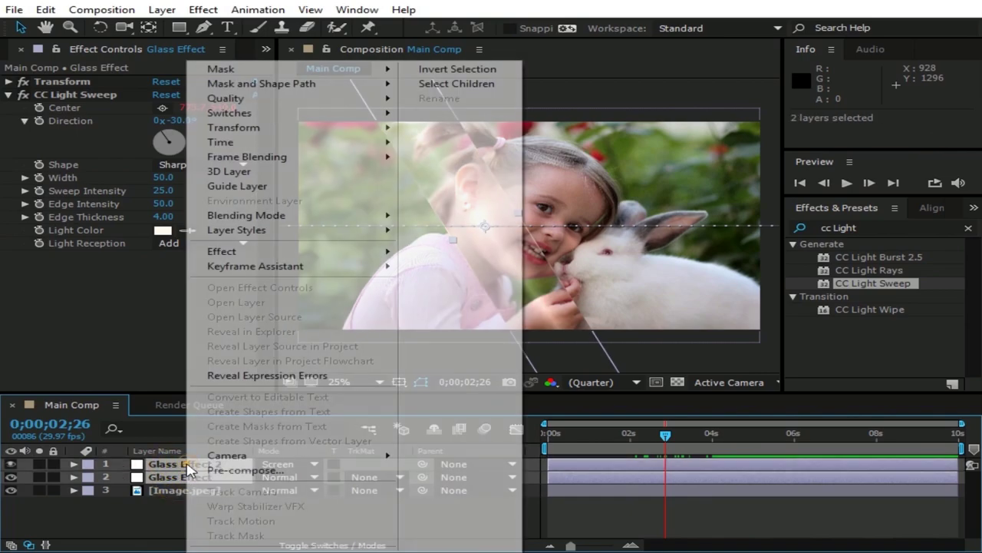
right_click(184, 465)
left_click(244, 470)
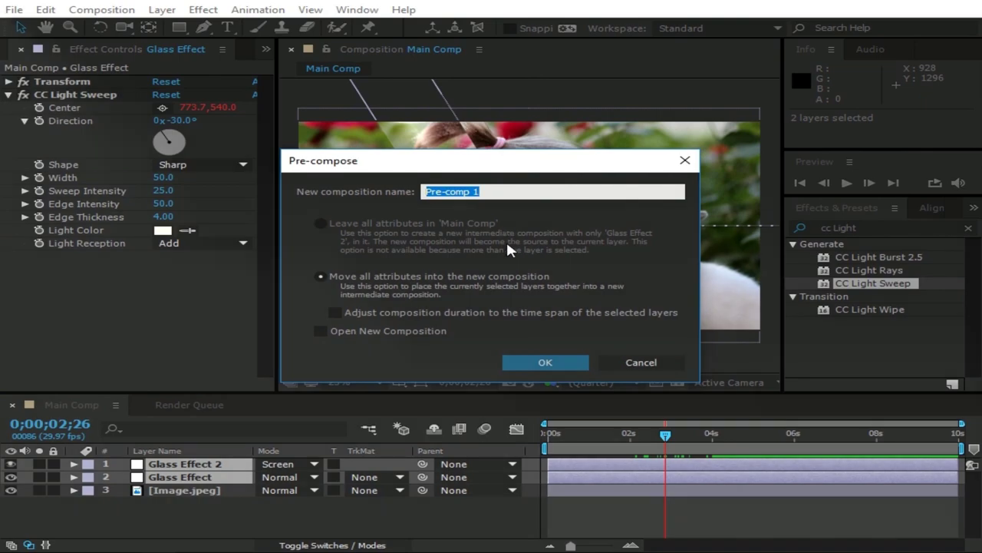
type("Gla")
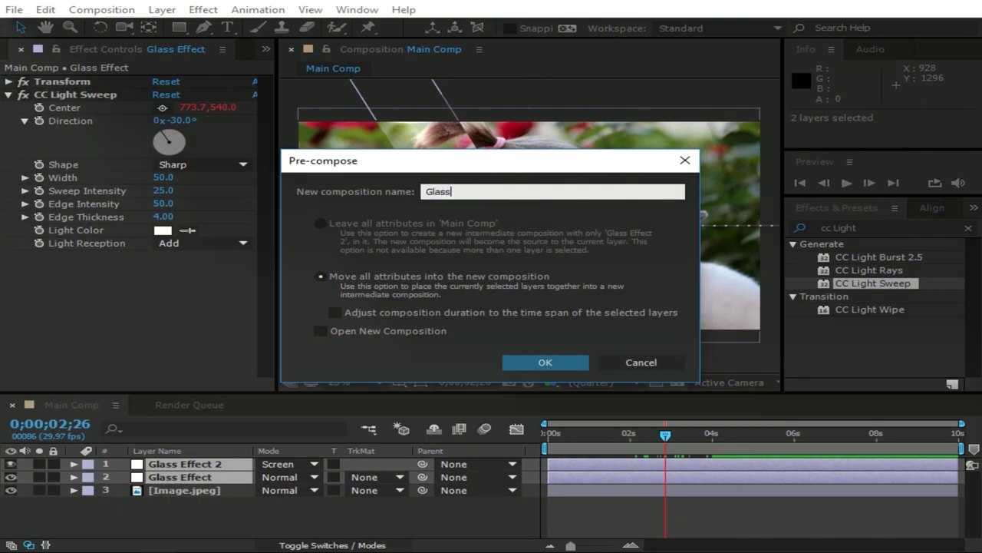
type("ss")
key("Return")
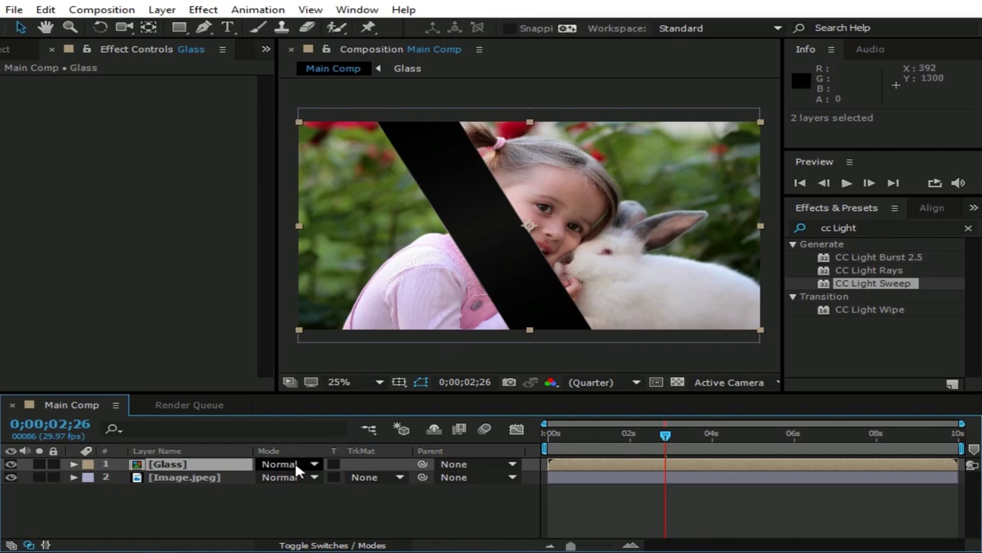
Enable Collapse Transformations on Glass, duplicate it, and rename the copy 'Glass 2'
left_click(316, 545)
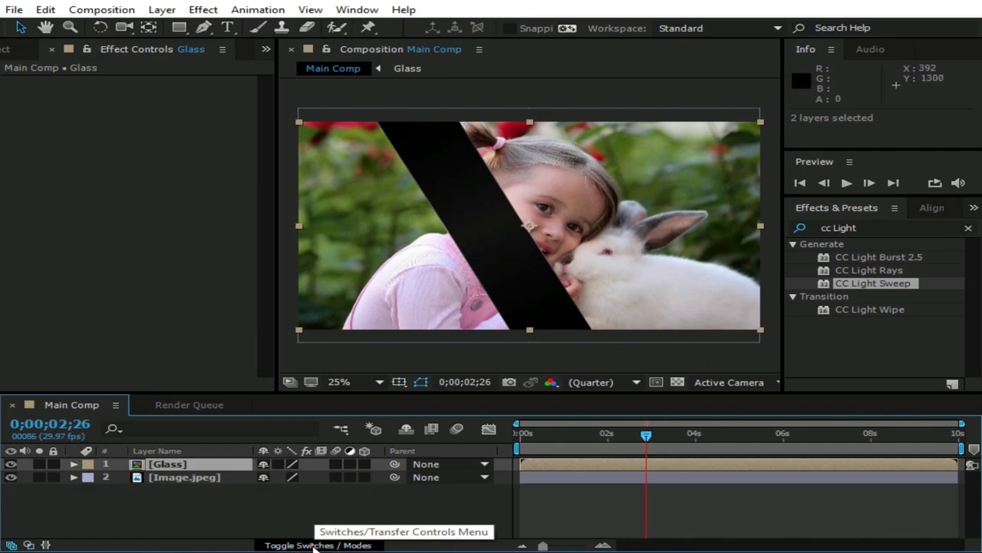
left_click(278, 464)
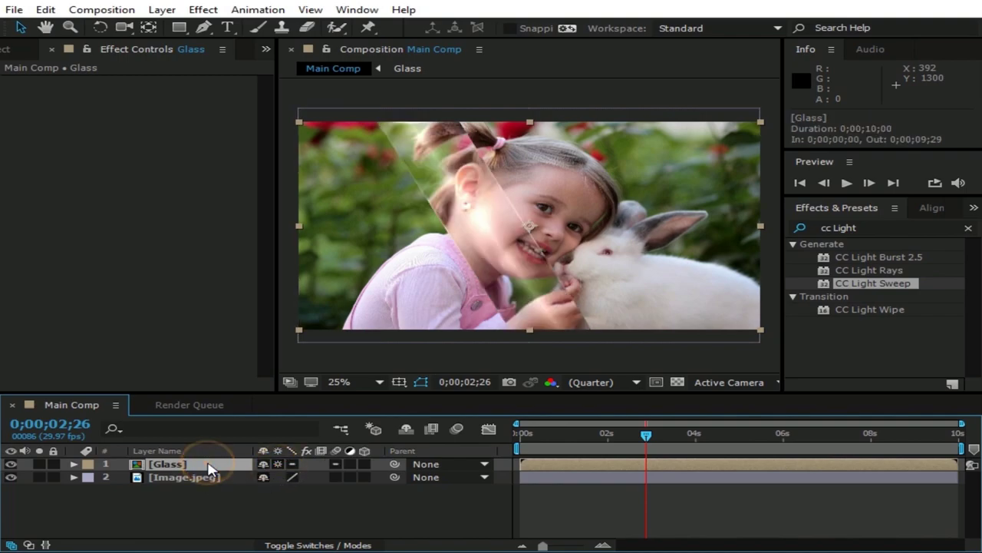
key("ctrl+d")
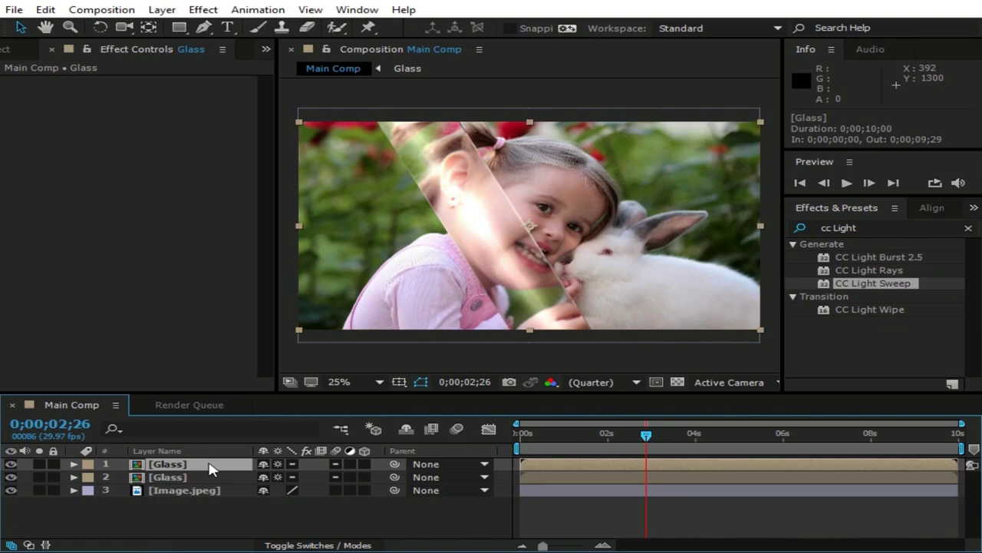
right_click(209, 467)
left_click(482, 99)
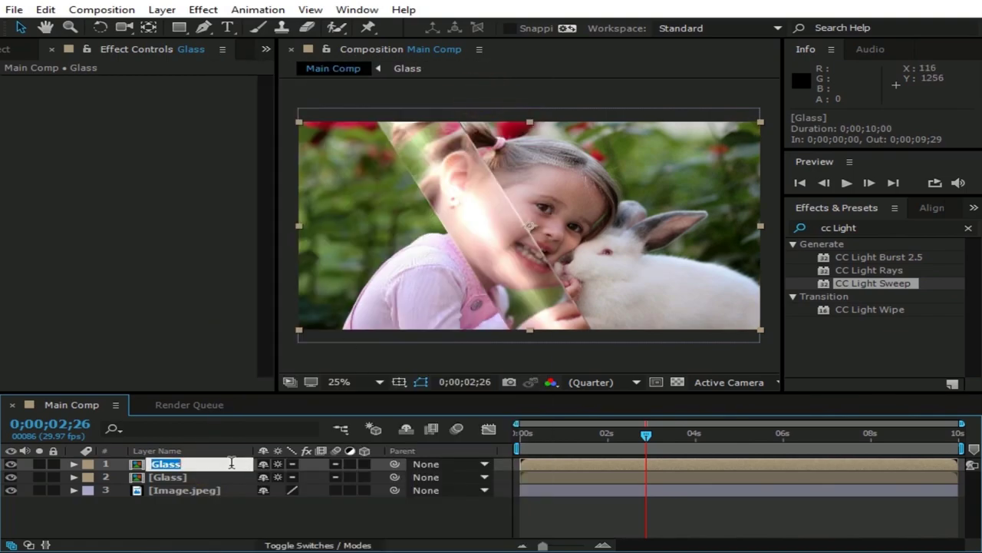
left_click(231, 463)
type("2")
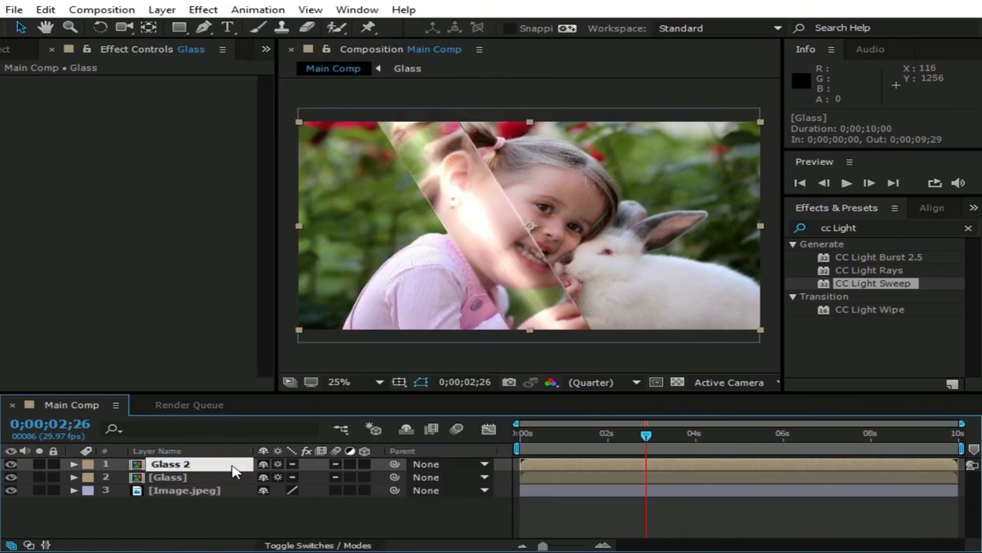
key("Return")
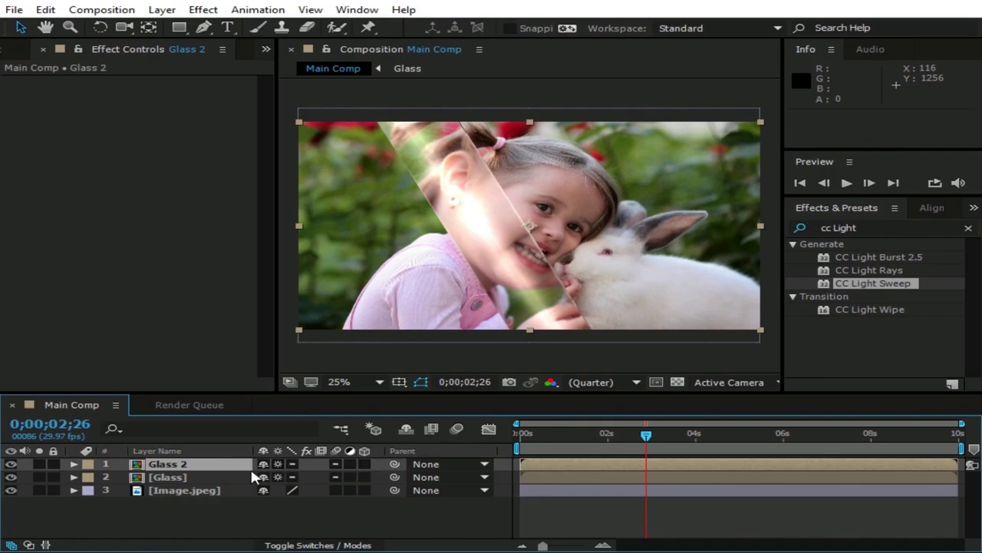
Open the Glass composition and reveal the Glass Effect layer's Position keyframes
left_click(217, 480)
double_click(217, 480)
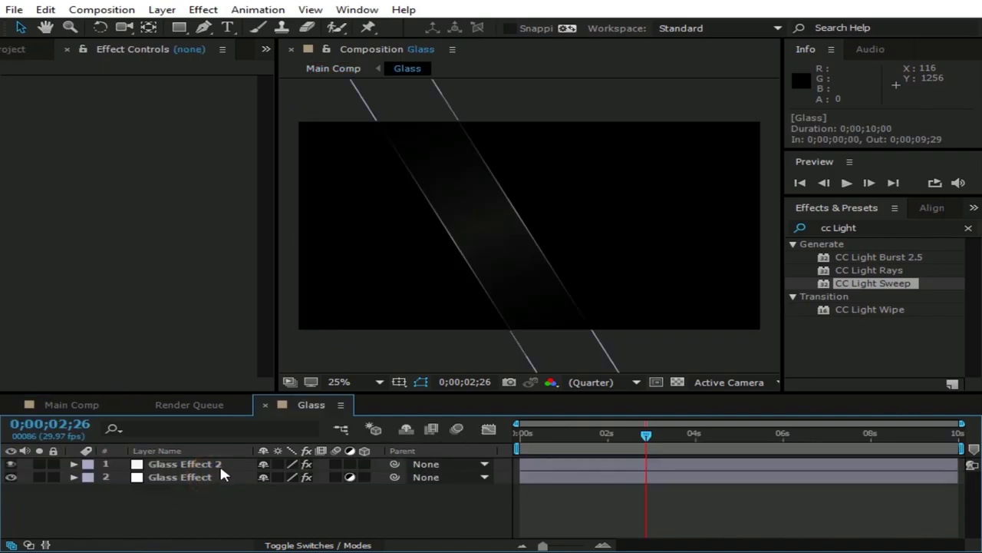
left_click(220, 482)
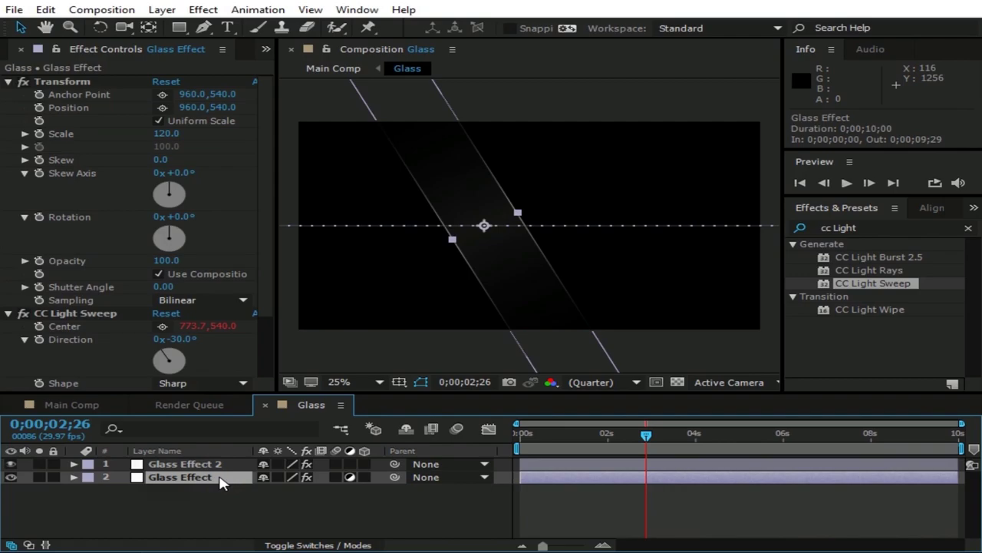
key("u")
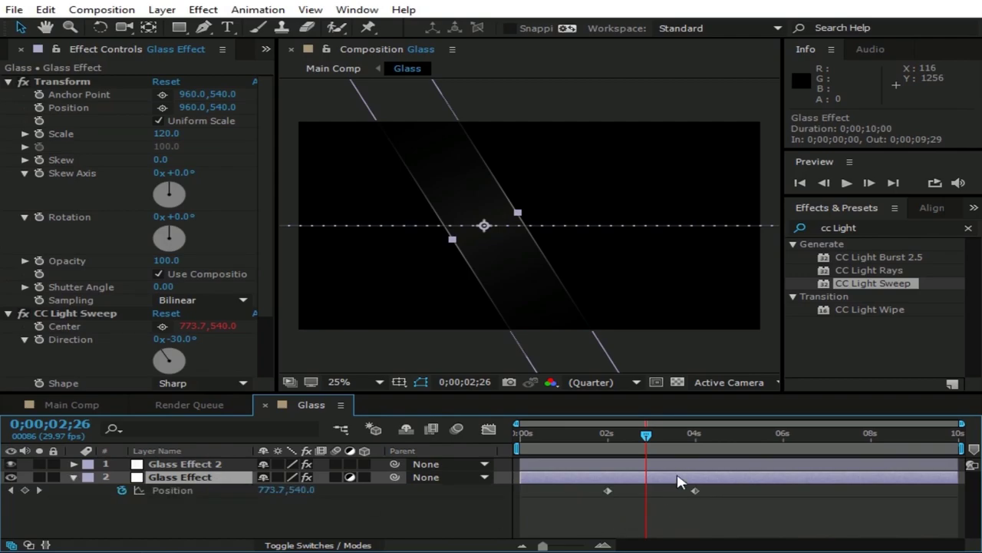
Set the work area from about 1;26 to 4;03 and trim the comp to it
left_click_drag(514, 449, 601, 447)
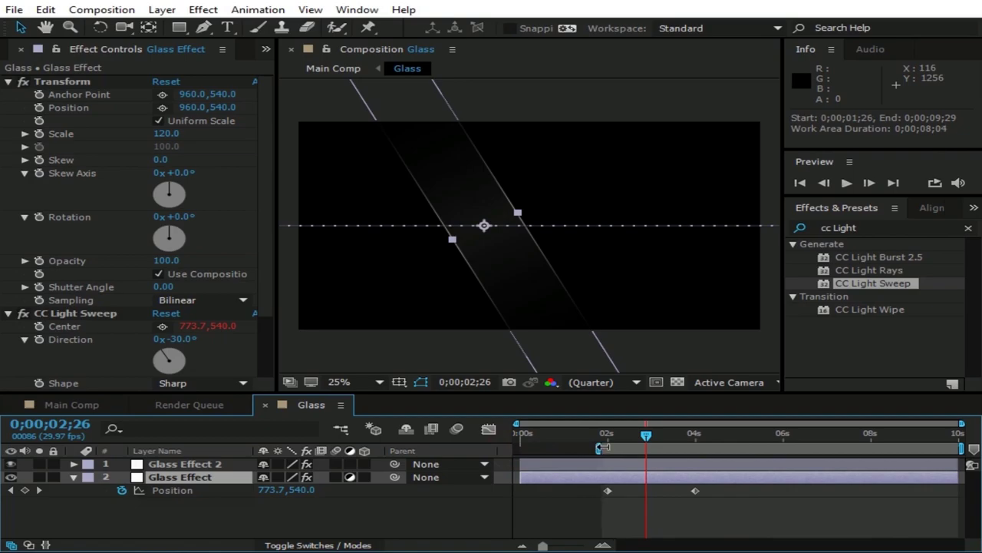
left_click_drag(961, 449, 702, 464)
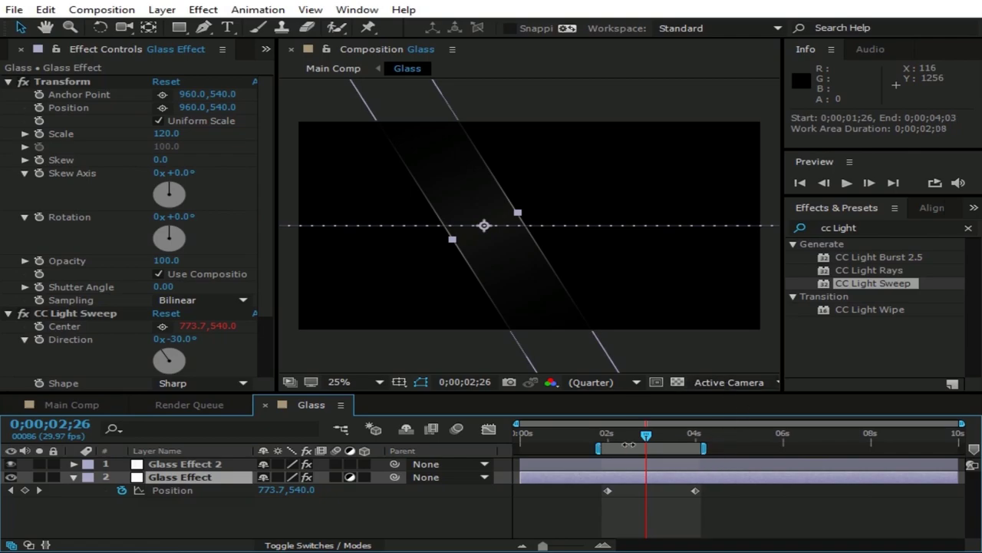
right_click(624, 453)
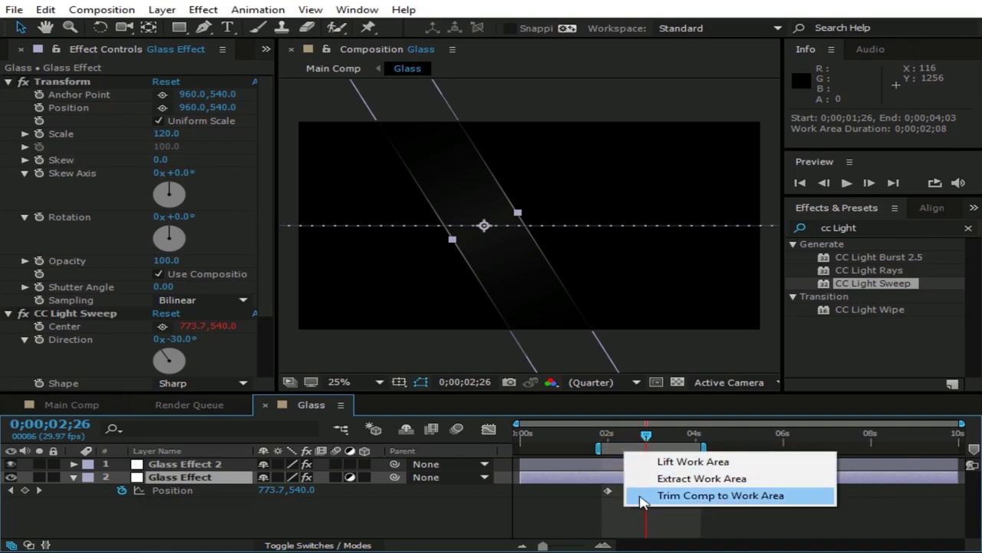
left_click(643, 497)
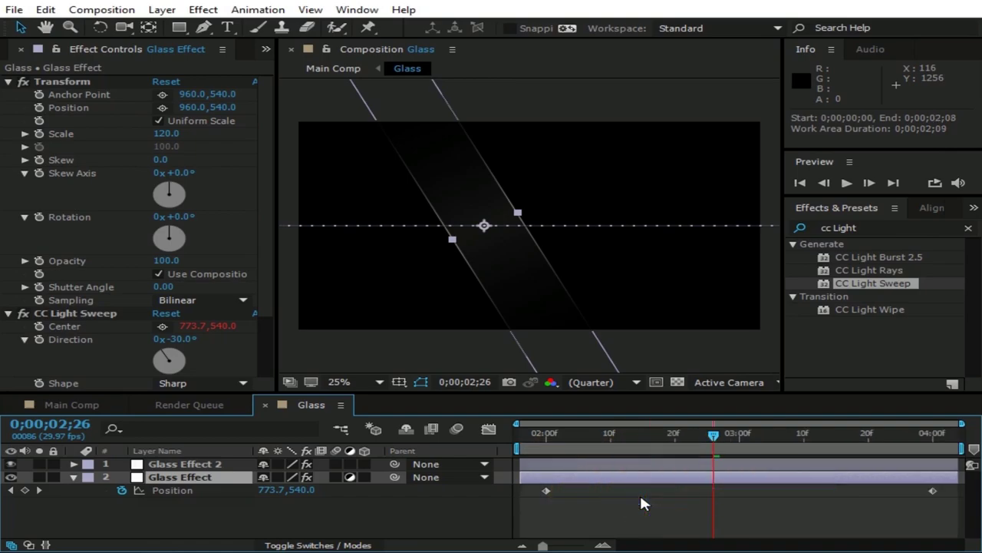
In Main Comp, slide [Glass] to start at 0;00;01;07, ahead of Glass 2 at 0;00;02;04
left_click(77, 406)
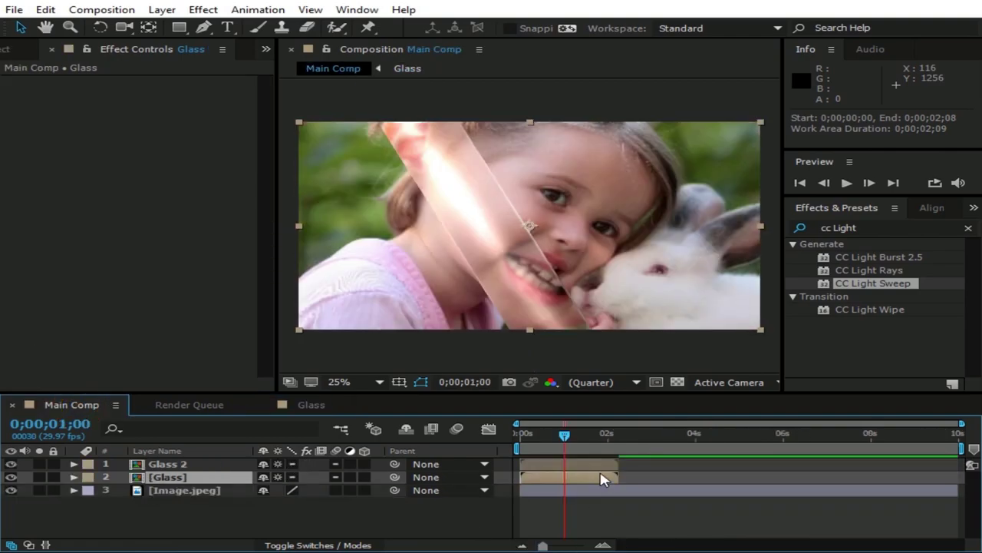
left_click_drag(606, 477, 636, 481)
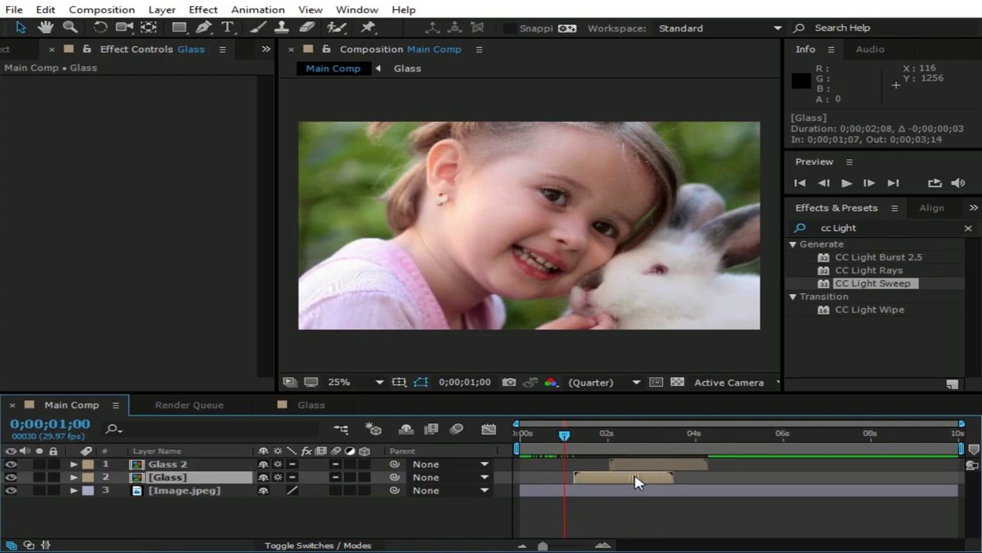
left_click_drag(564, 437, 689, 470)
left_click(684, 466)
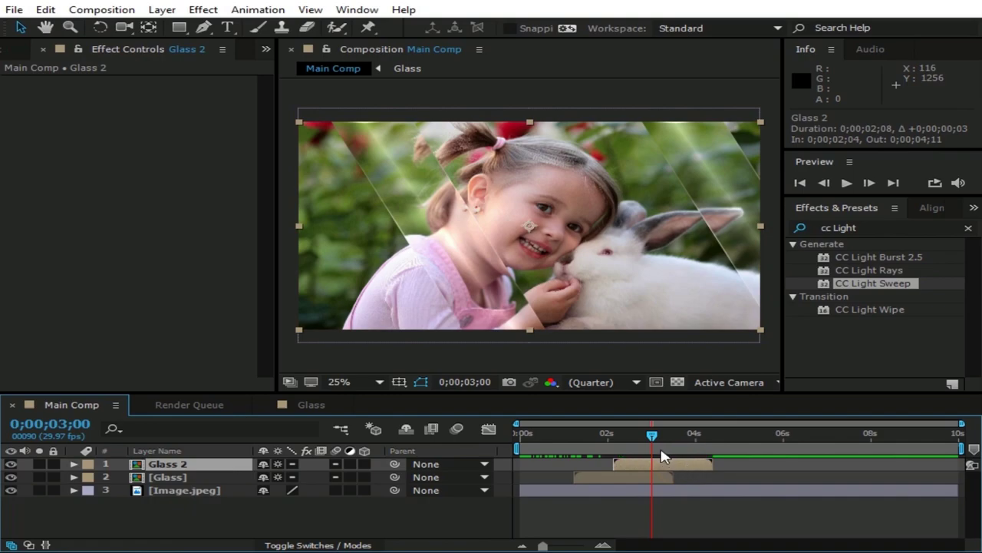
left_click_drag(652, 436, 652, 464)
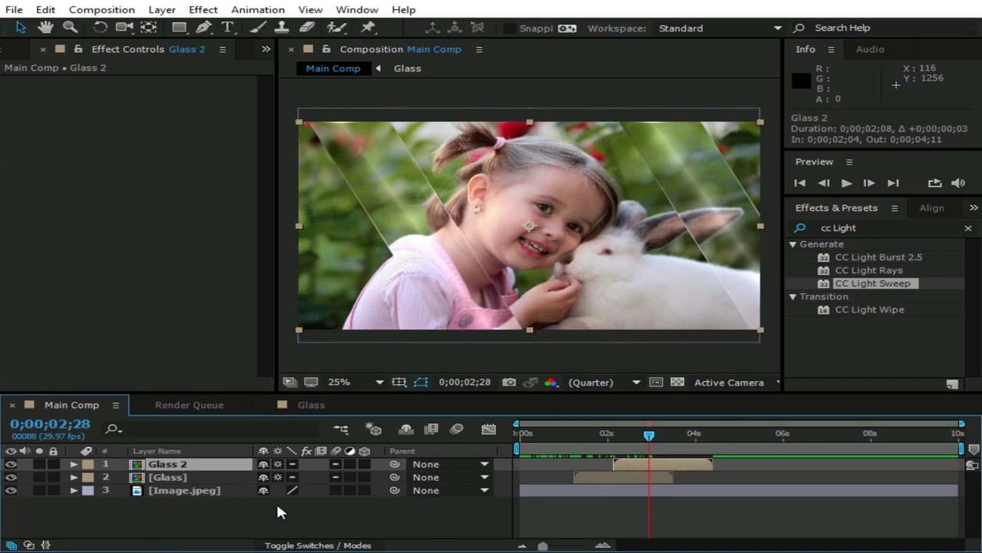
left_click(199, 478)
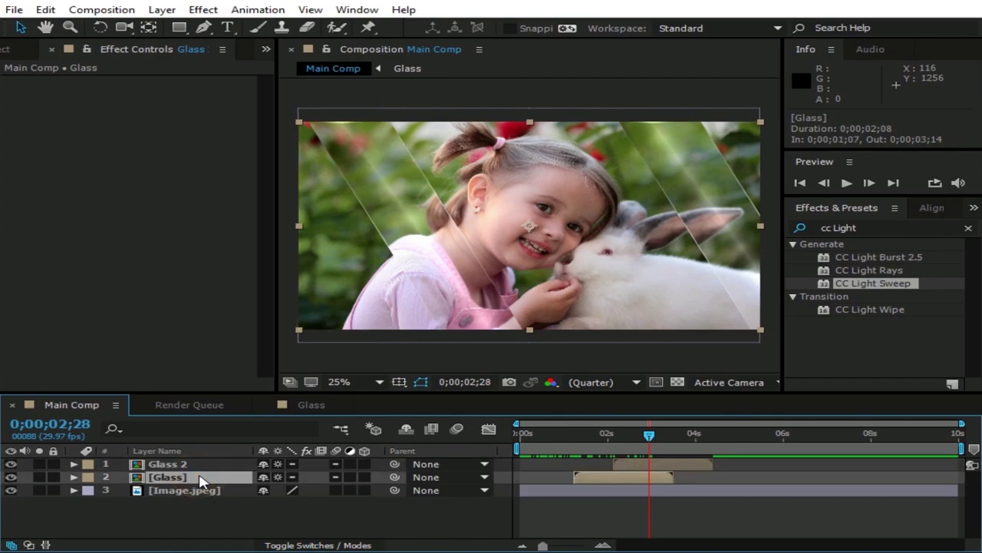
Enable Time Remapping on [Glass] and add a Time Remap keyframe at 0;00;02;10
right_click(200, 478)
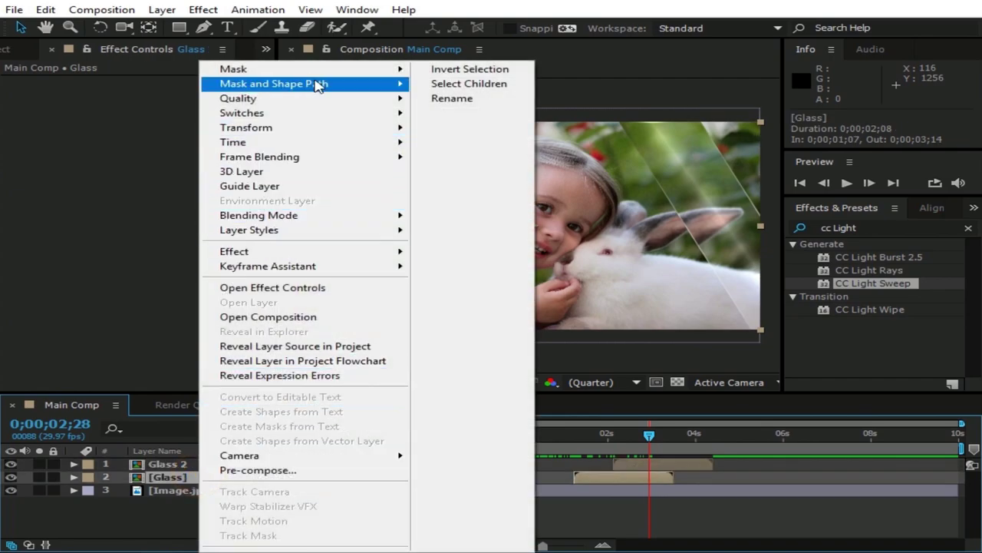
mouse_move(327, 146)
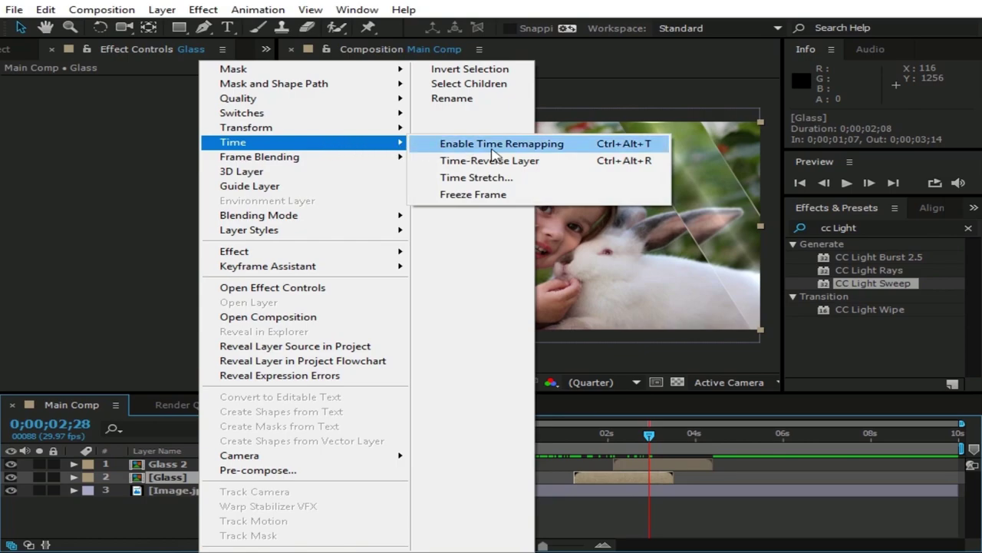
left_click(492, 146)
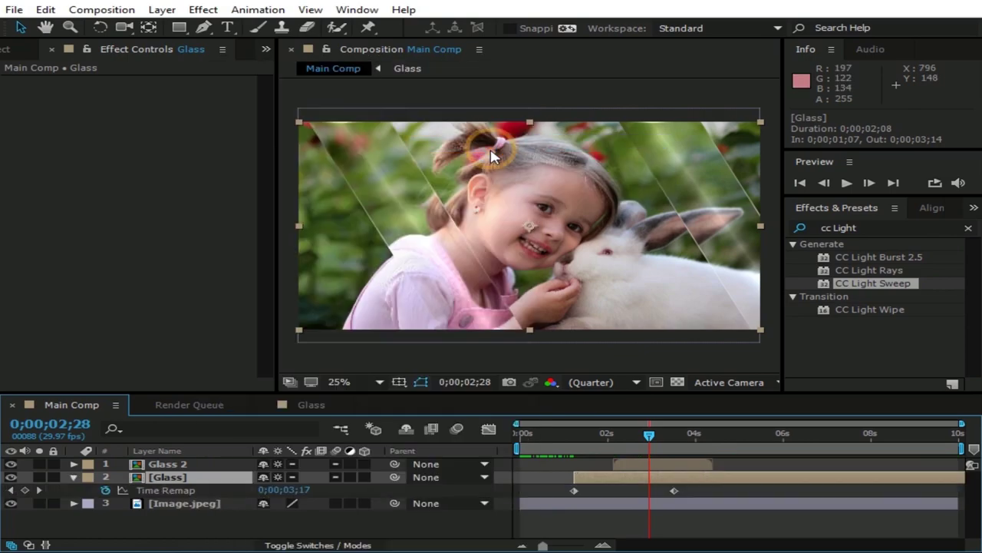
left_click_drag(649, 435, 621, 434)
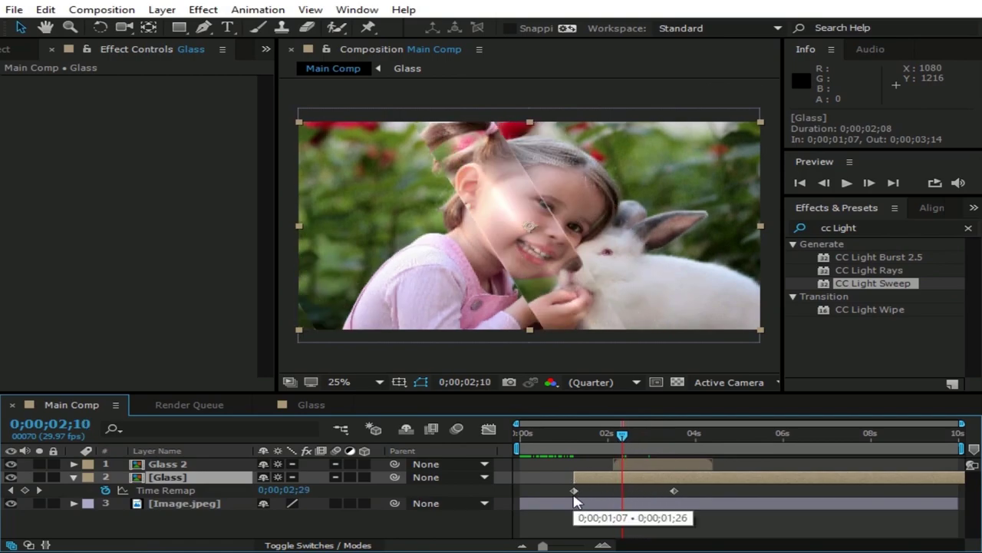
left_click(25, 490)
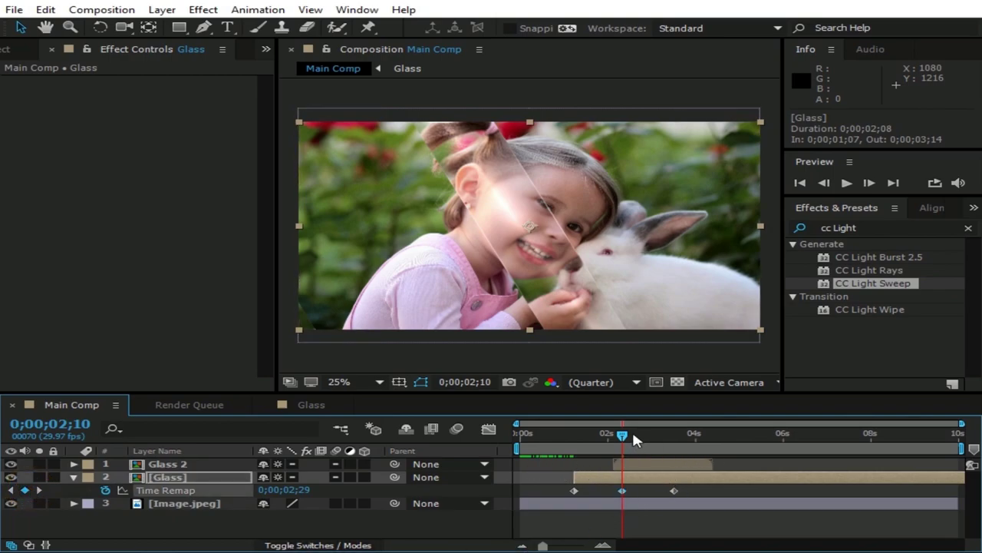
left_click_drag(625, 440, 720, 449)
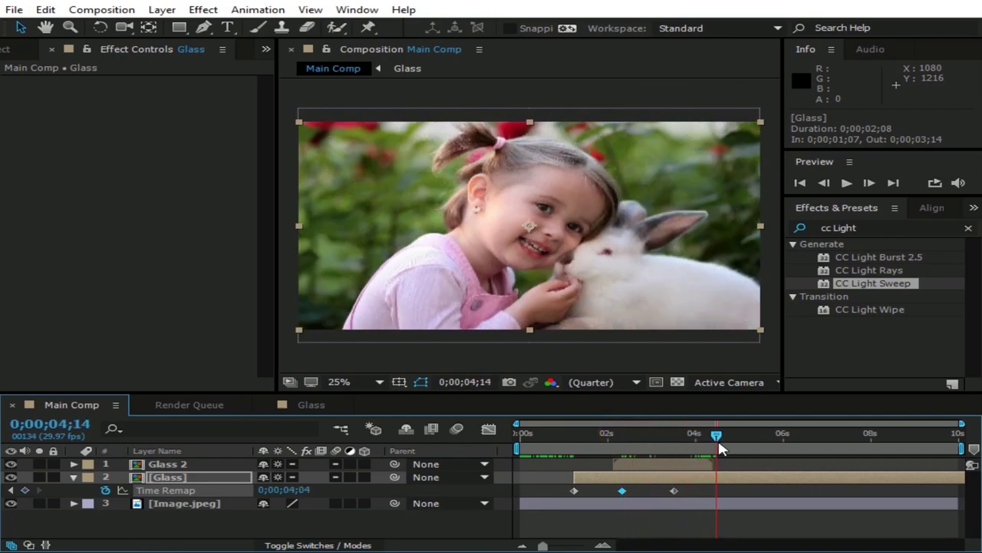
Trim Main Comp to a work area ending around 0;00;04;14
left_click_drag(961, 449, 719, 450)
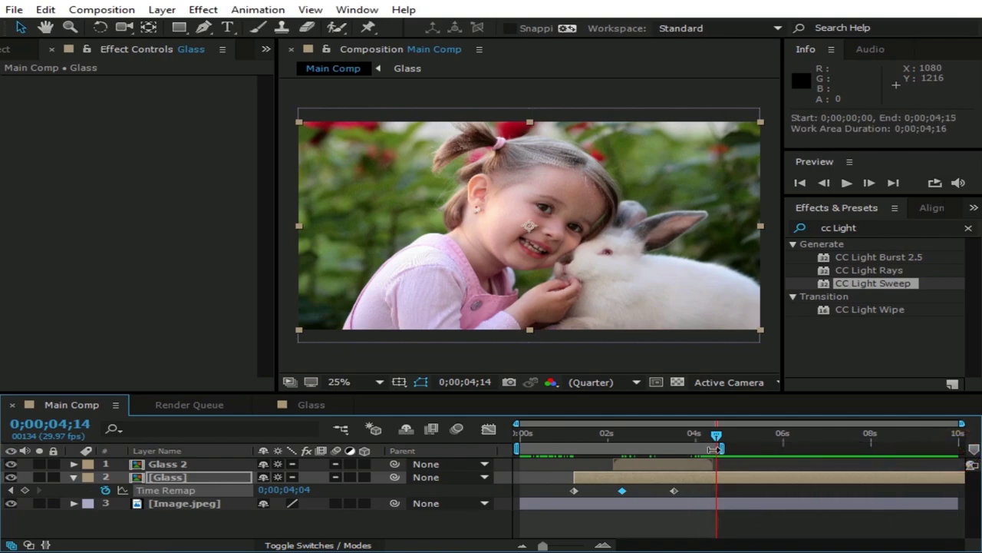
right_click(694, 453)
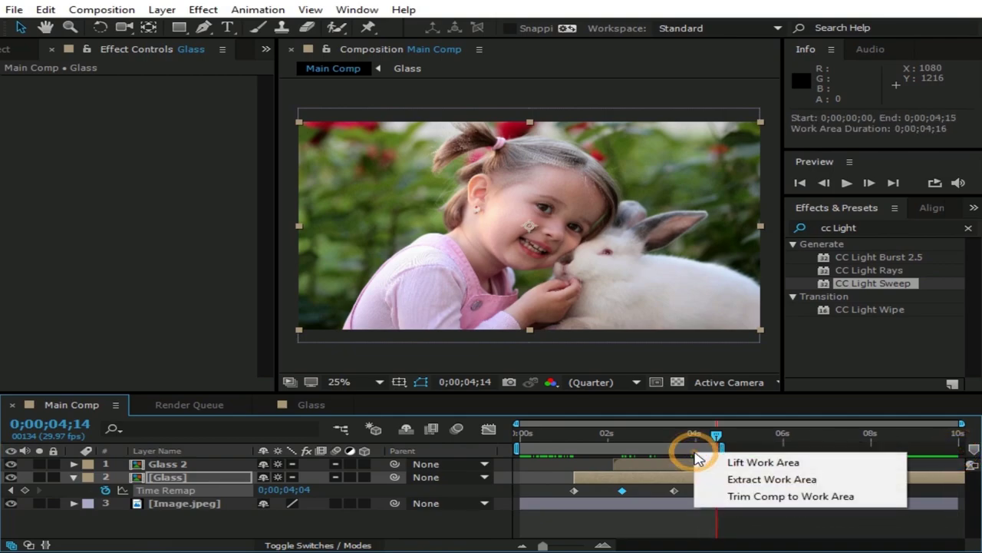
left_click(765, 496)
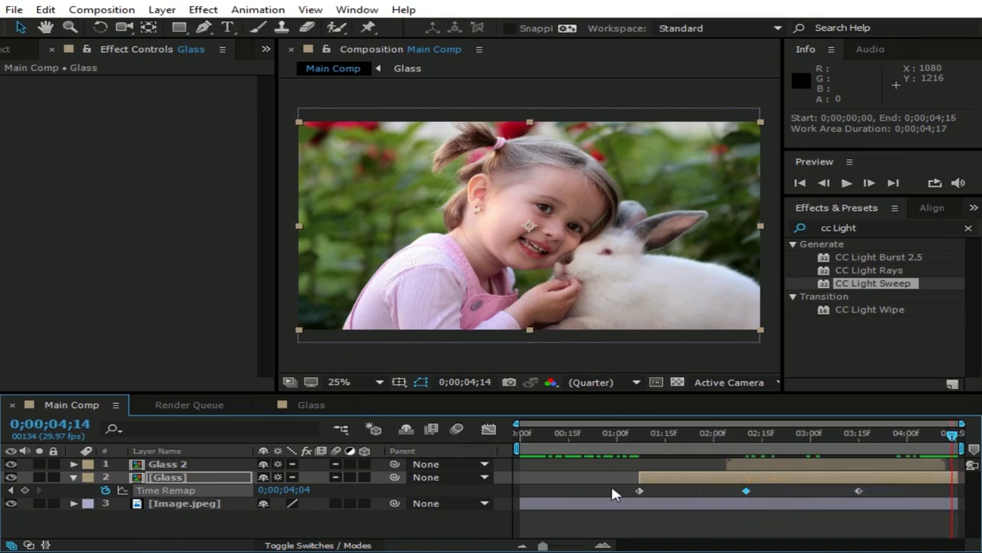
Select the three Time Remap keyframes and apply Keyframe Assistant > Easy Ease
left_click_drag(628, 485, 883, 520)
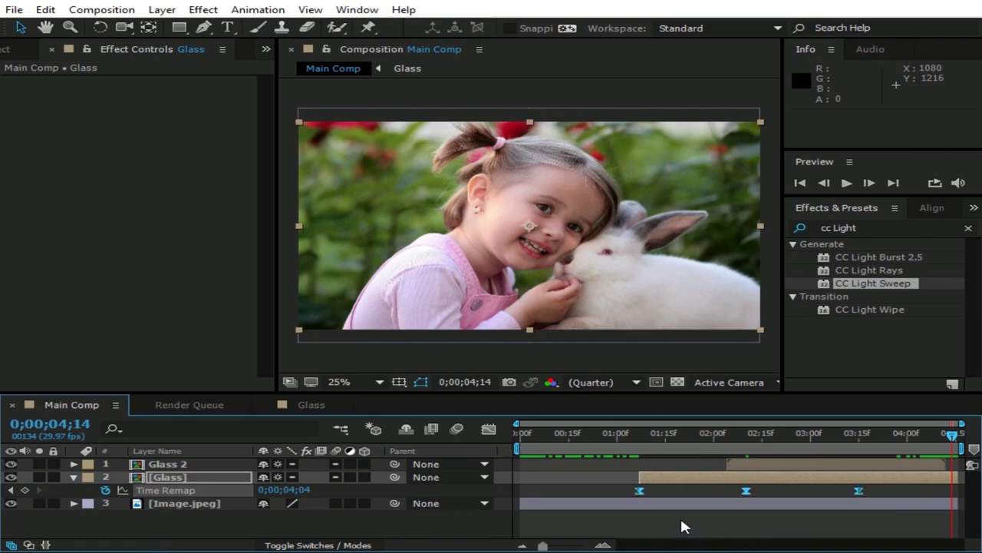
right_click(640, 491)
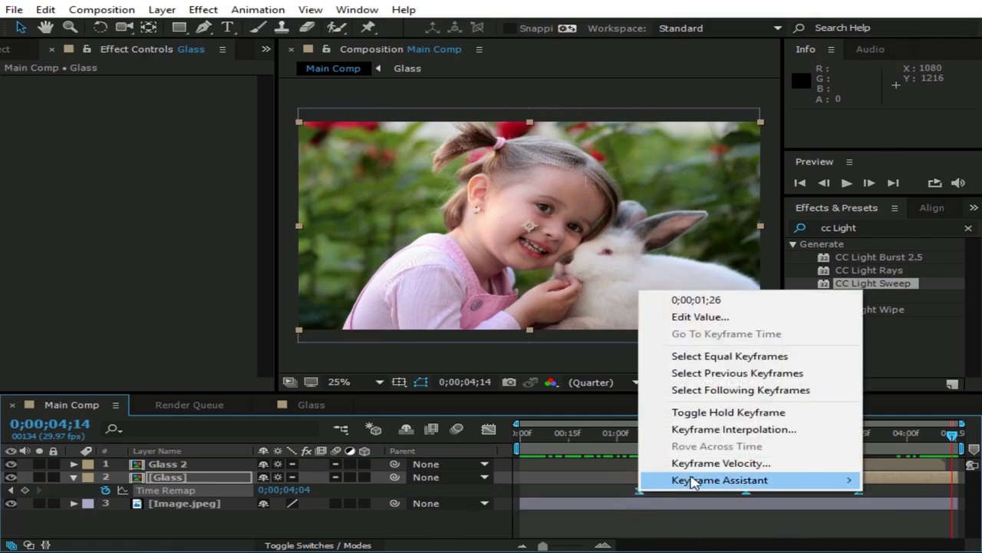
mouse_move(693, 482)
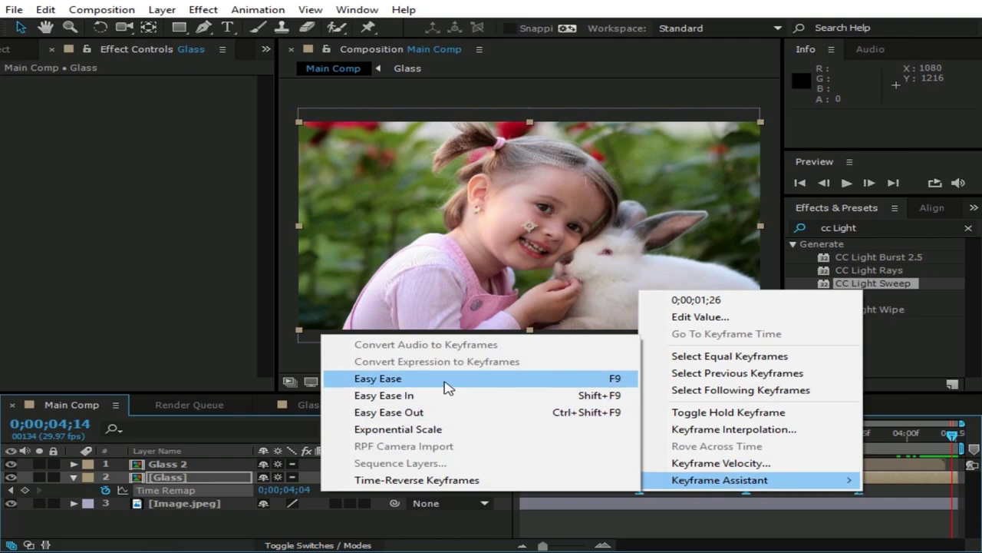
In the Graph Editor, raise the Time Remap keyframe influence to 100% and play a preview
left_click(642, 521)
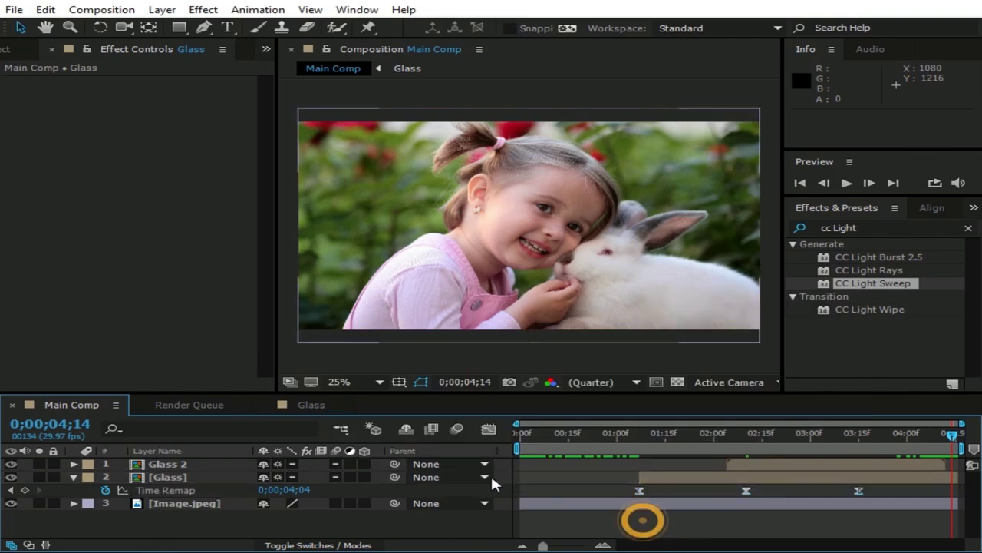
left_click(488, 428)
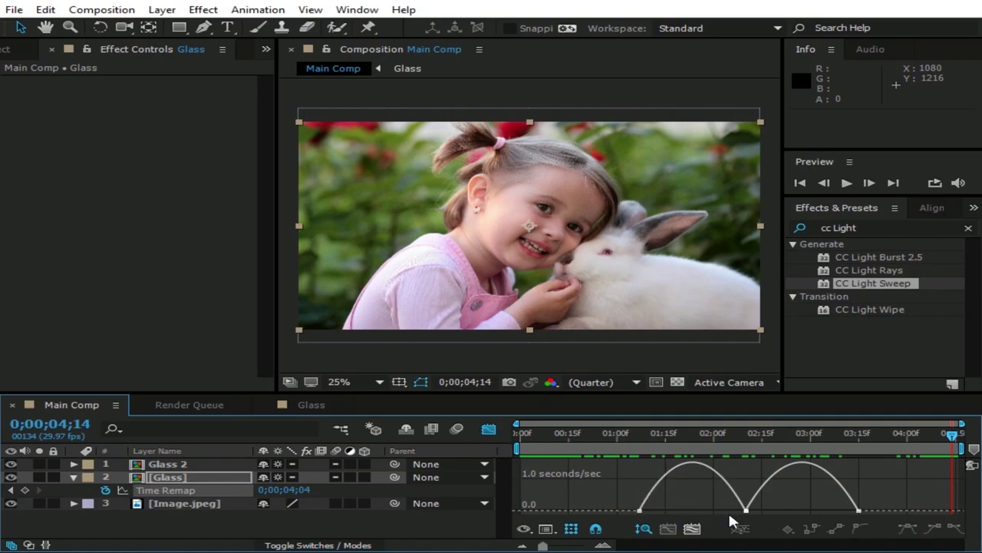
left_click(756, 518)
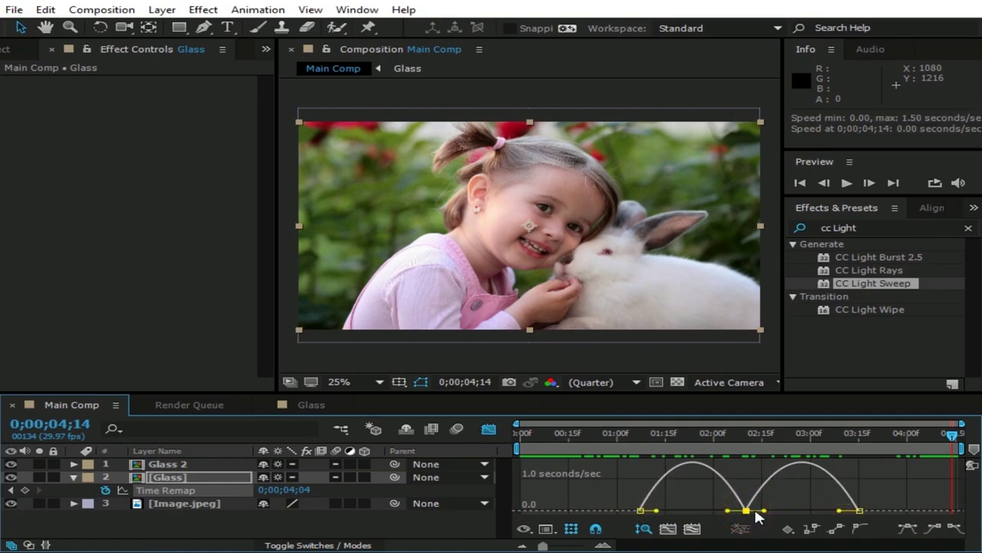
left_click_drag(762, 513, 834, 513)
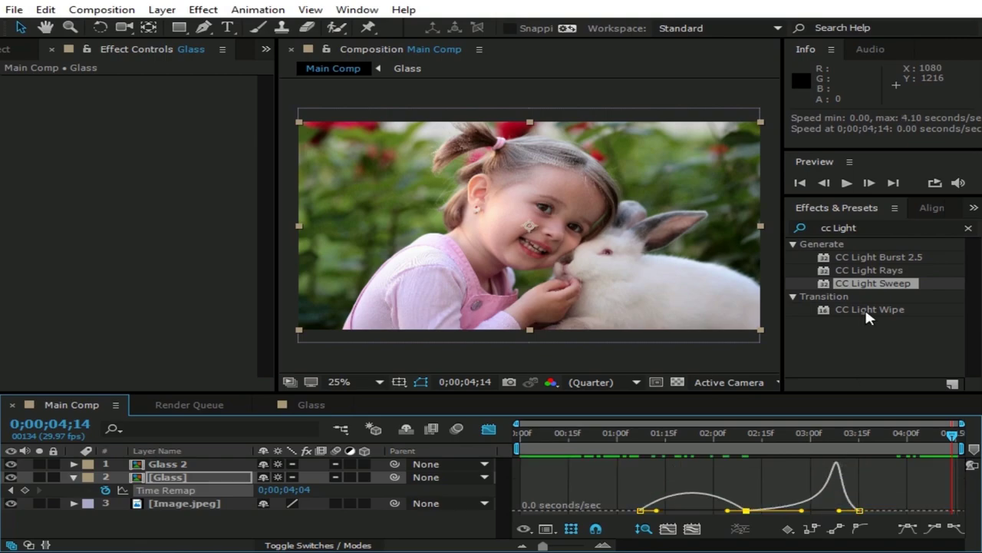
left_click(845, 184)
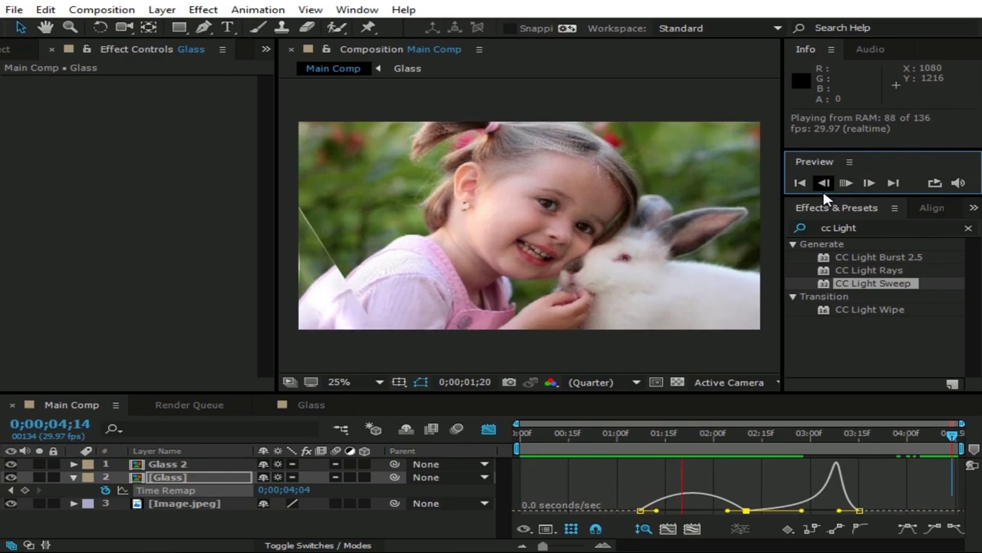